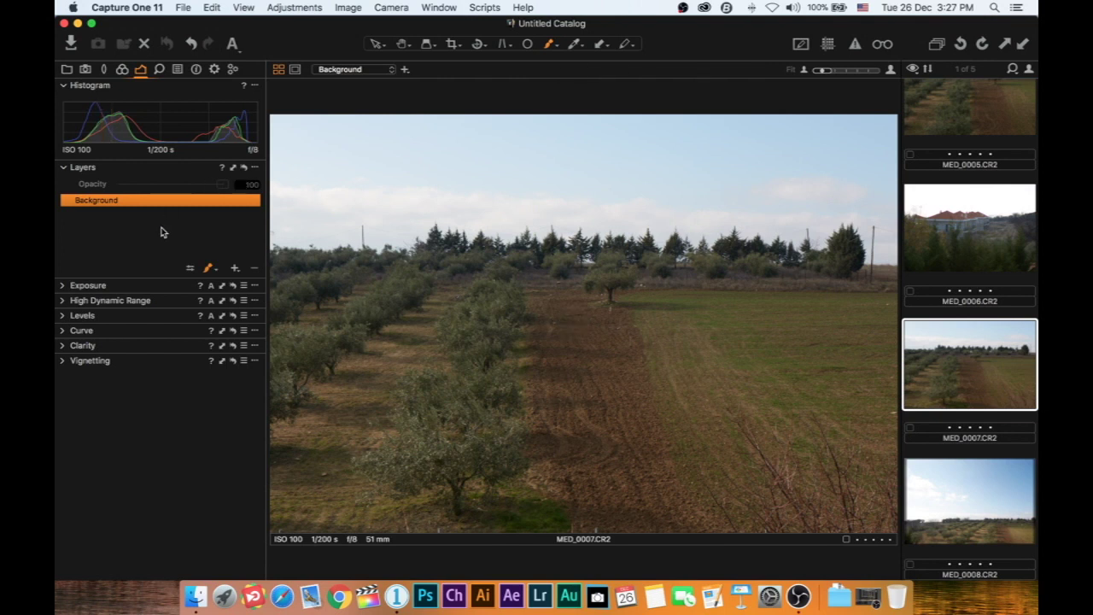
Add a new adjustment layer and name it Ground.
left_click(235, 268)
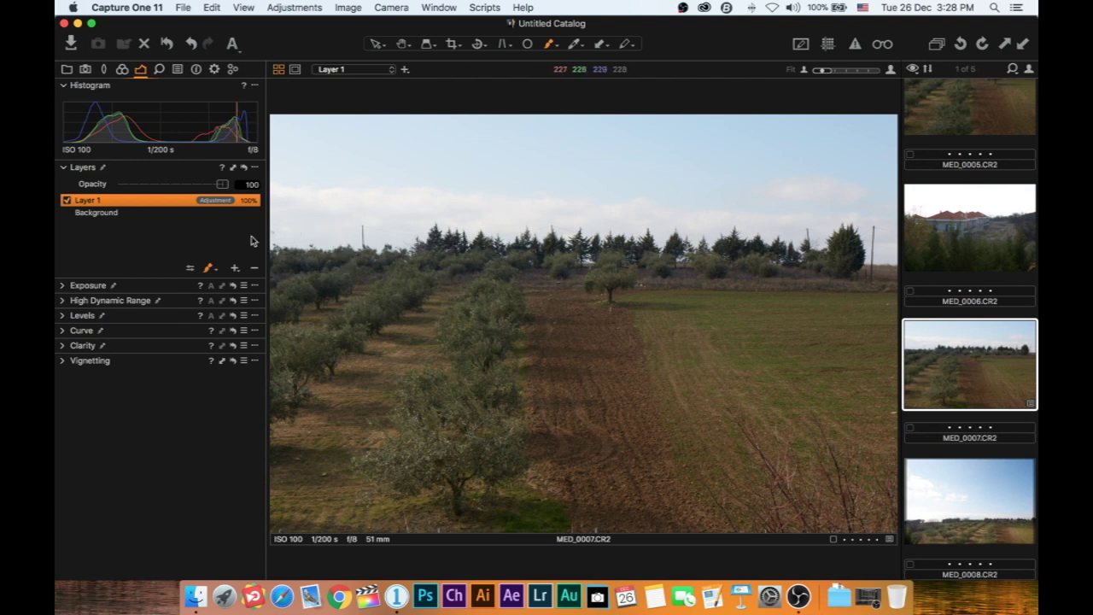
double_click(96, 201)
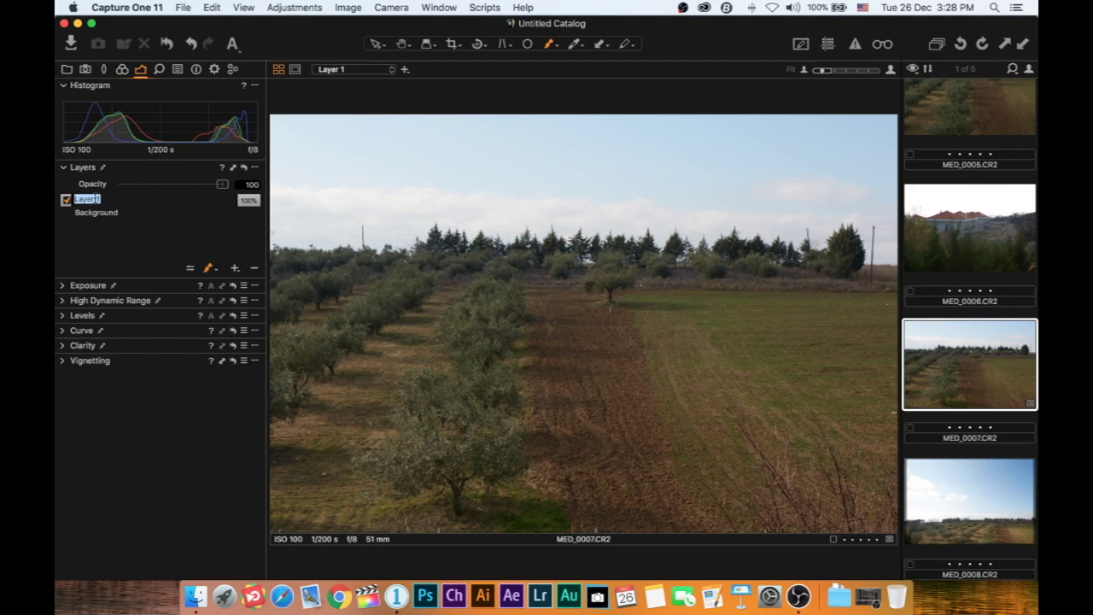
type("Ground")
key("Return")
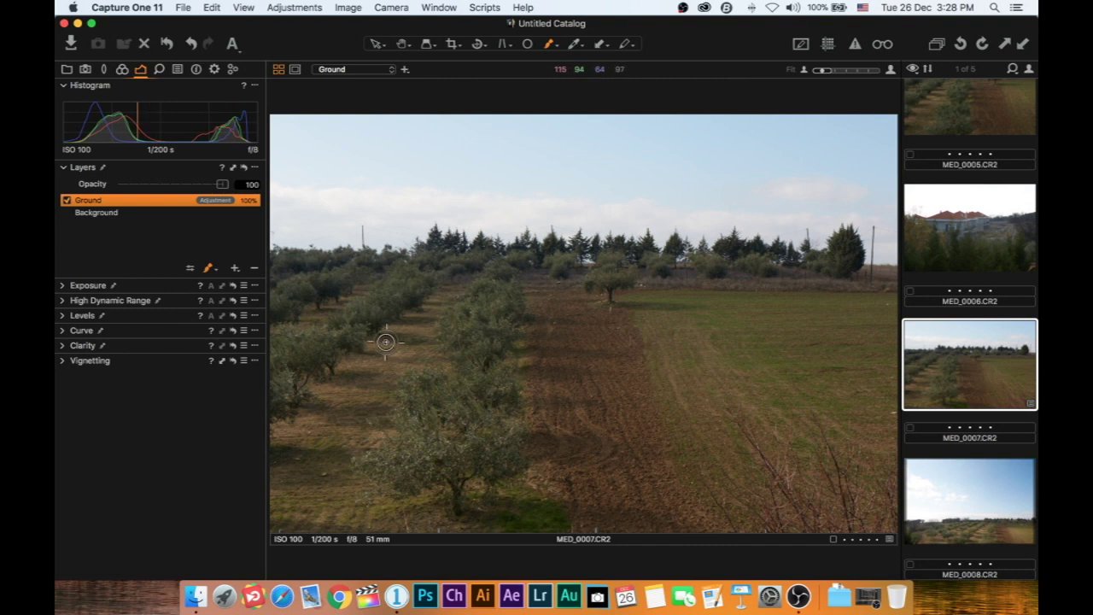
Set the mask to always display and slightly enlarge the mask drawing brush.
left_click(555, 46)
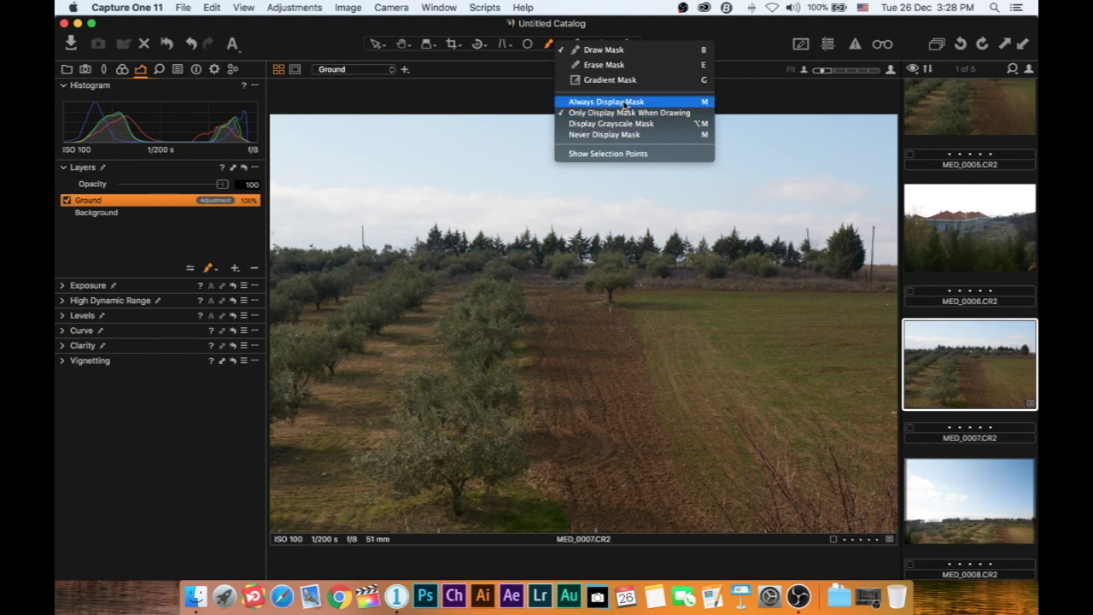
left_click(625, 103)
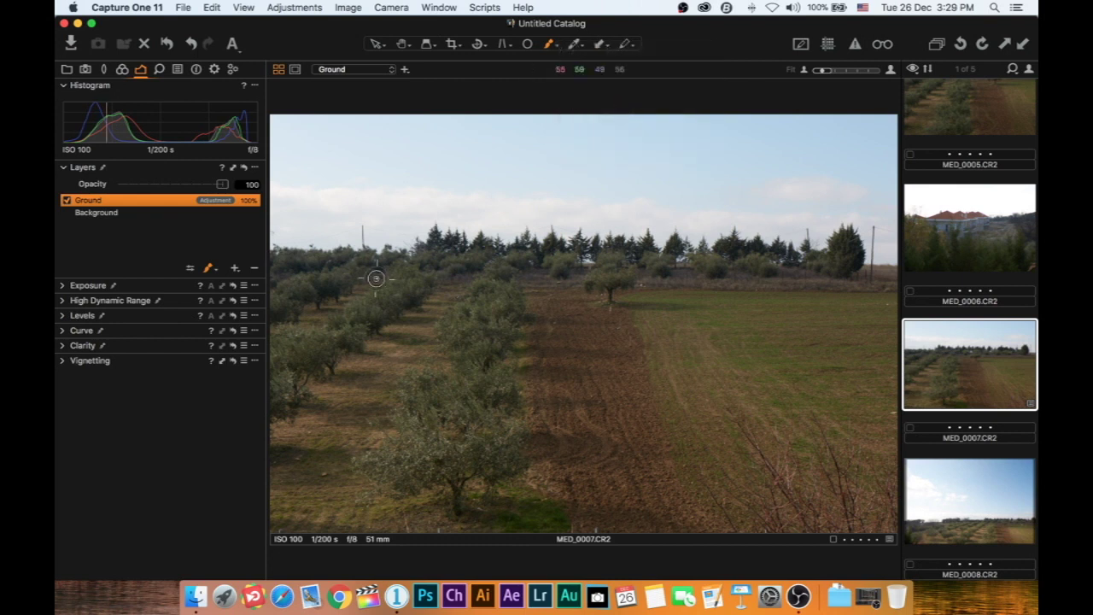
right_click(429, 263)
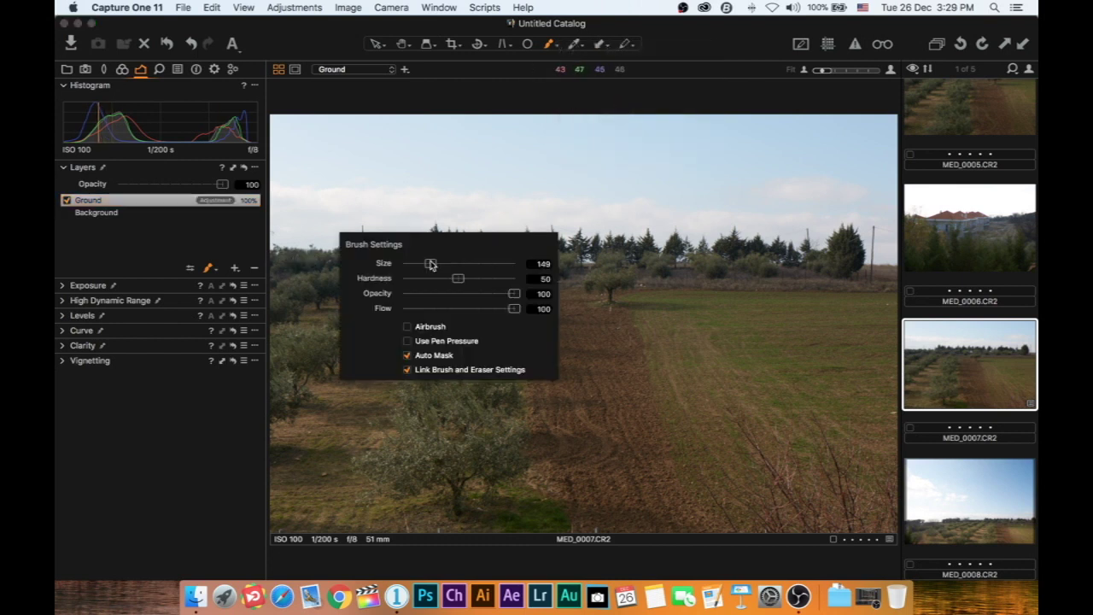
left_click_drag(436, 262, 434, 256)
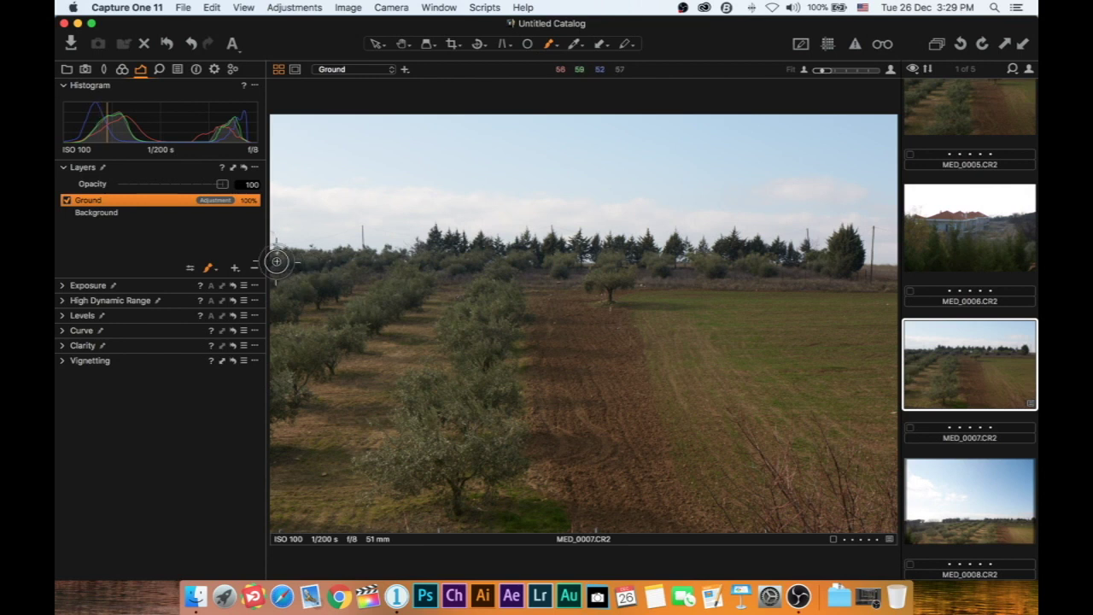
Paint the Ground layer's mask over the whole tree line along the horizon, across the full width of the photo.
mouse_move(282, 260)
left_mouse_down()
mouse_move(374, 257)
mouse_move(439, 237)
mouse_move(503, 241)
mouse_move(505, 251)
left_mouse_up()
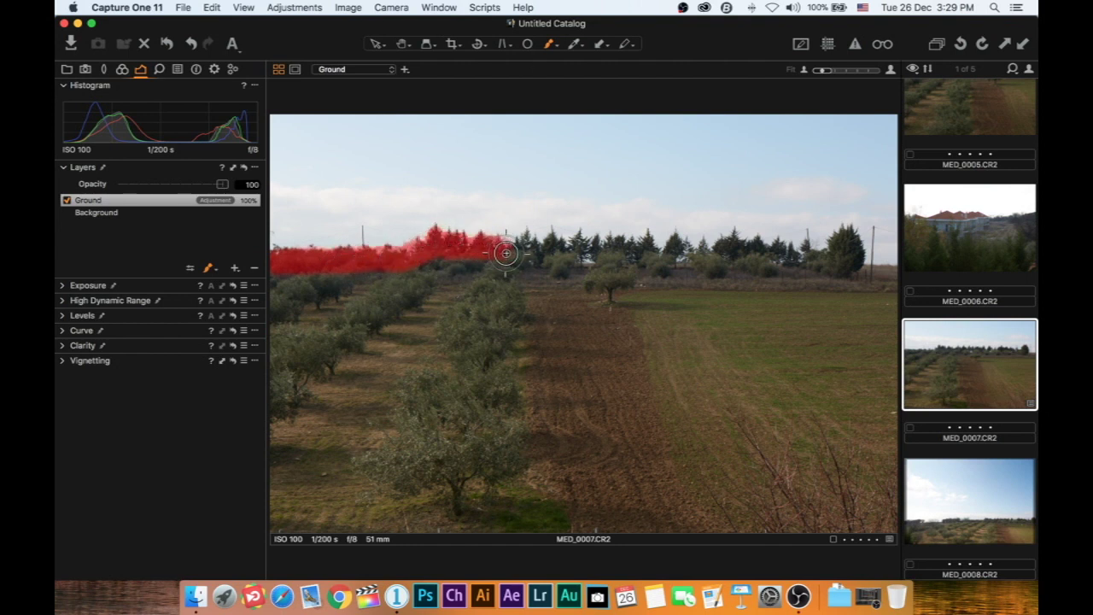
left_click(556, 43)
left_click(603, 48)
right_click(534, 287)
right_click(549, 375)
mouse_move(525, 245)
left_mouse_down()
mouse_move(716, 256)
mouse_move(732, 239)
mouse_move(785, 253)
mouse_move(802, 245)
mouse_move(808, 261)
mouse_move(843, 264)
mouse_move(850, 245)
mouse_move(833, 258)
mouse_move(847, 239)
mouse_move(881, 271)
left_mouse_up()
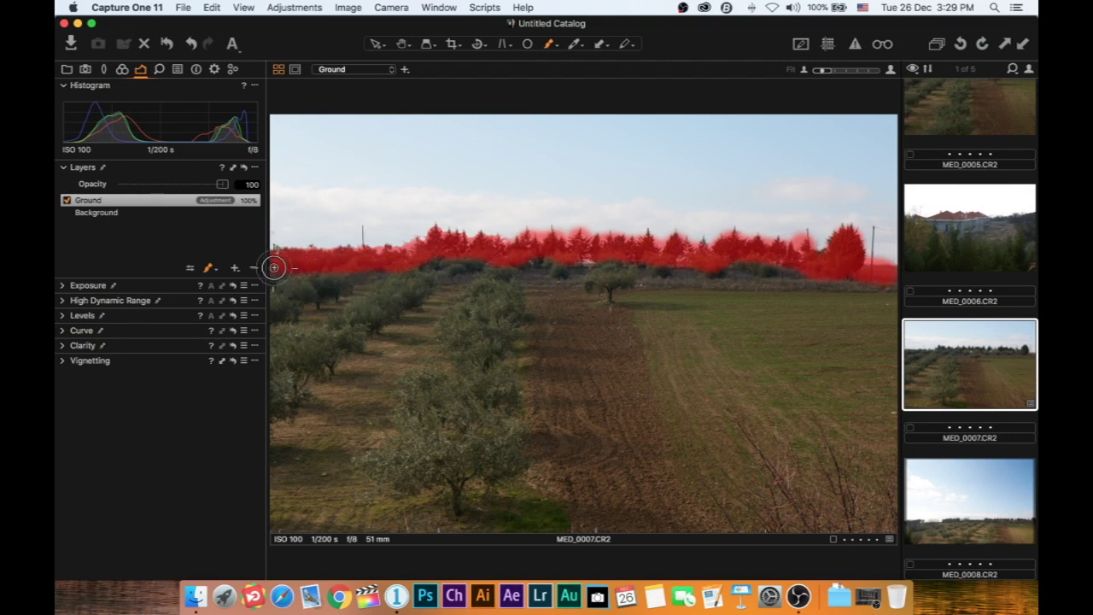
Paint the mask outline along the side and lower edges of the ground area, and fill the enclosed mask.
mouse_move(273, 301)
left_mouse_down()
mouse_move(279, 539)
mouse_move(536, 524)
mouse_move(892, 526)
mouse_move(891, 288)
left_mouse_up()
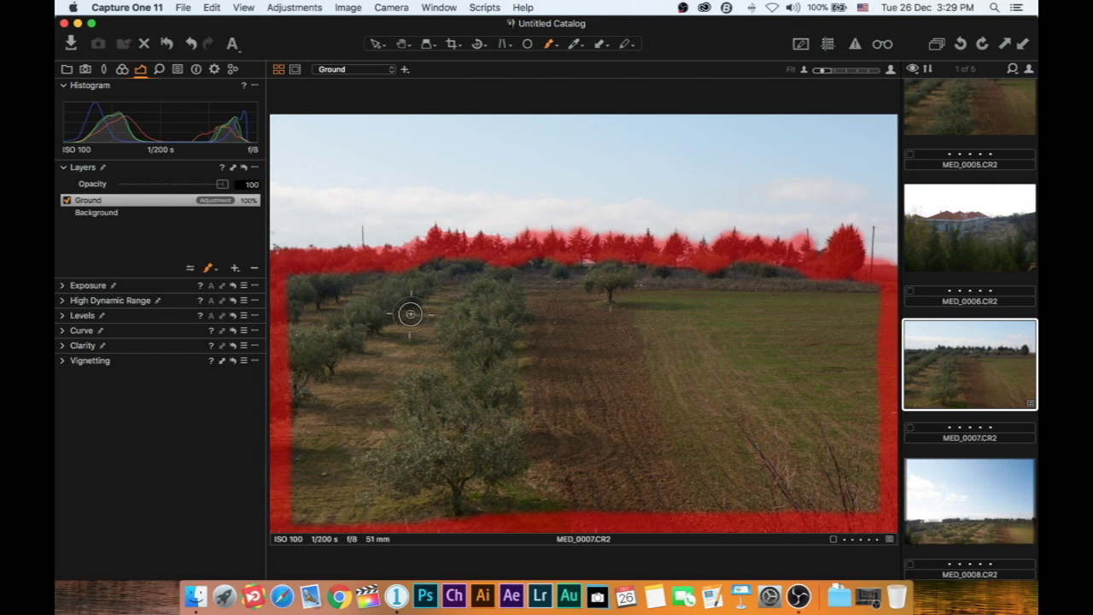
right_click(150, 205)
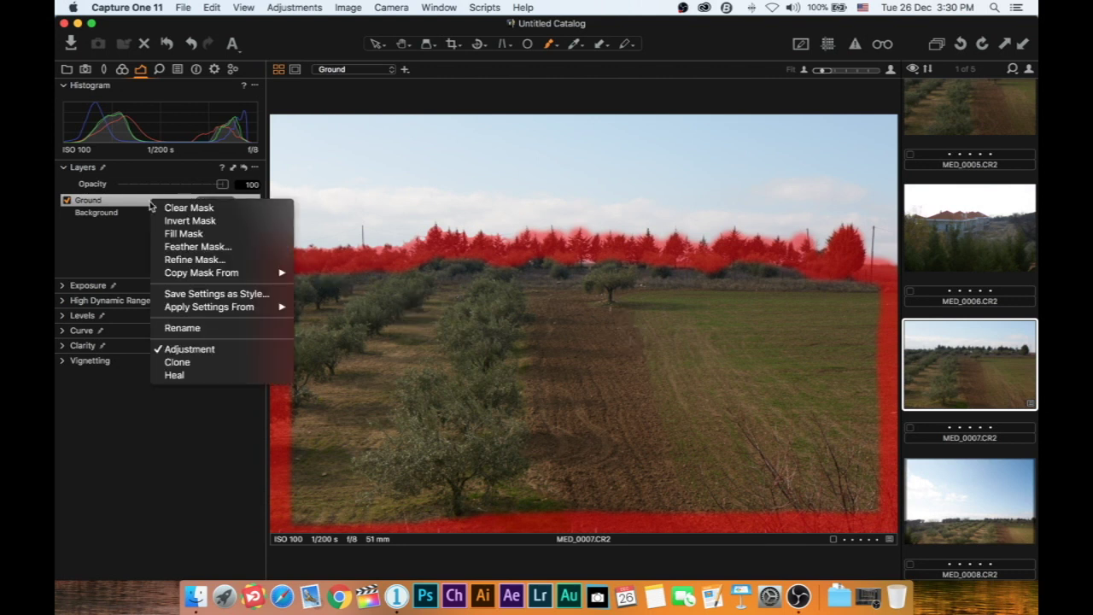
left_click(183, 234)
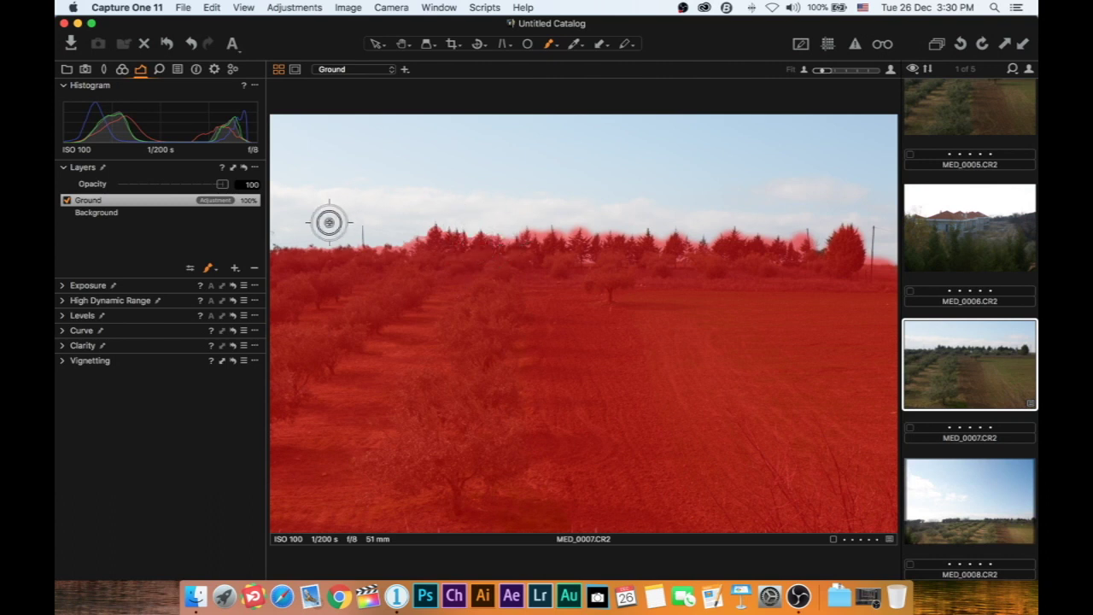
Set the Background layer's Exposure to -1,44 and Contrast to 15.
left_click(122, 215)
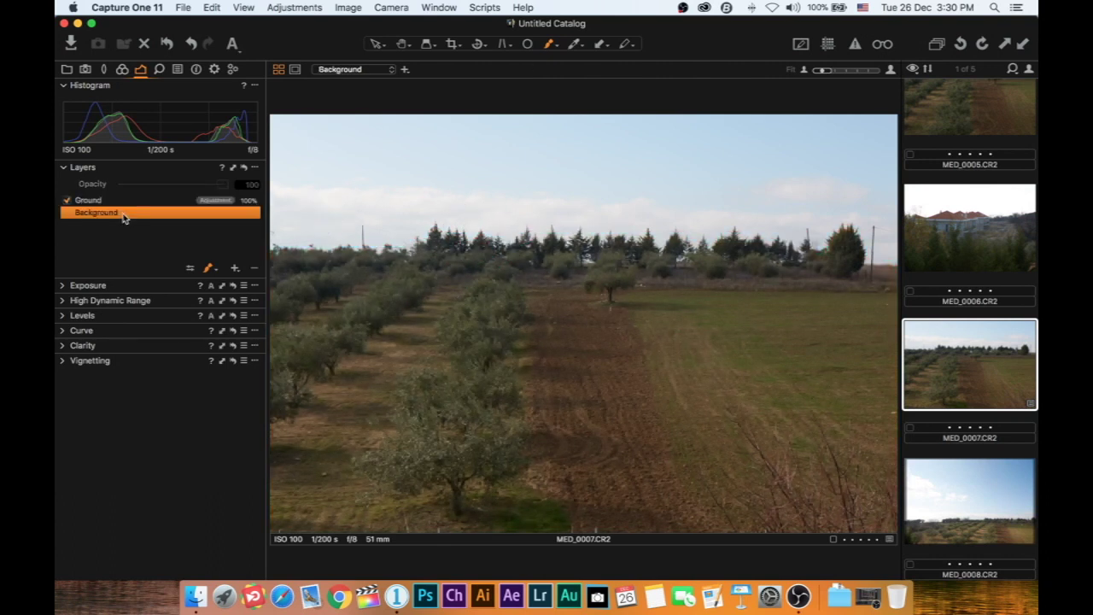
left_click(63, 286)
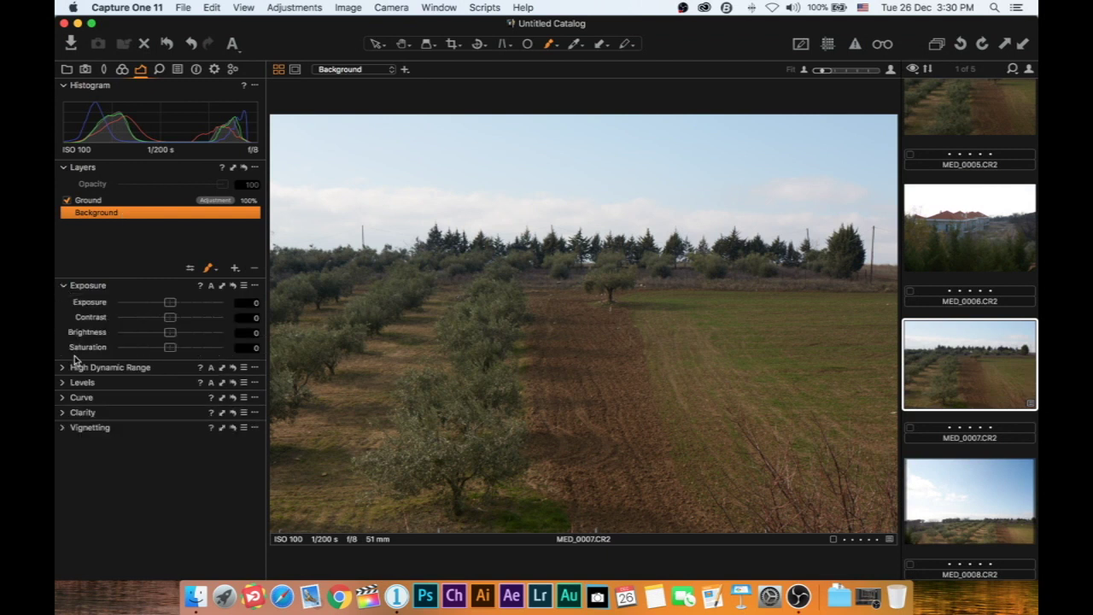
left_click_drag(169, 305, 188, 320)
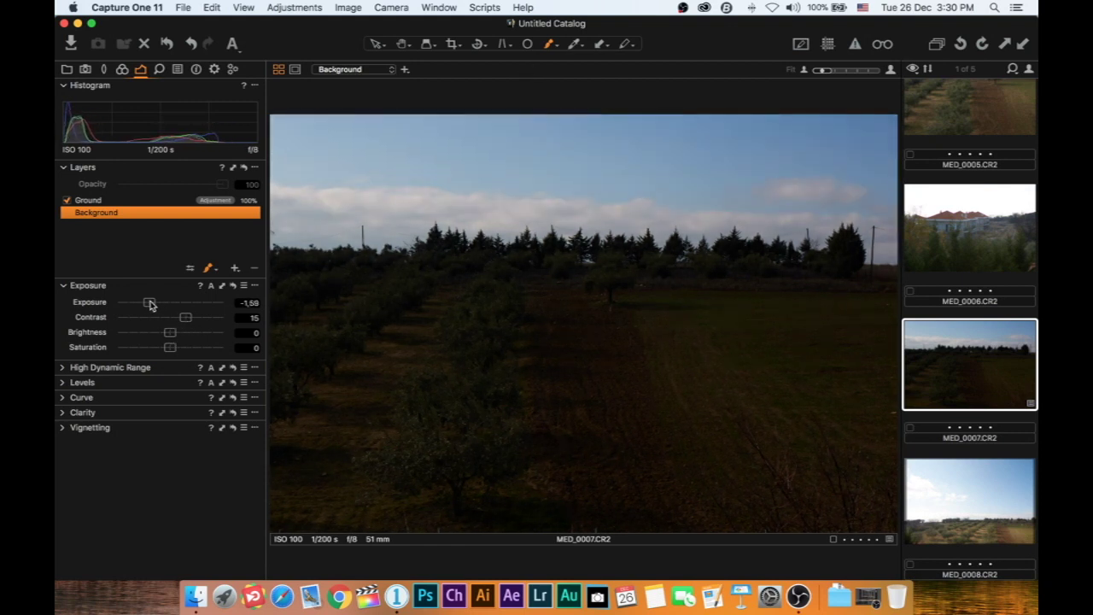
left_click_drag(149, 304, 152, 304)
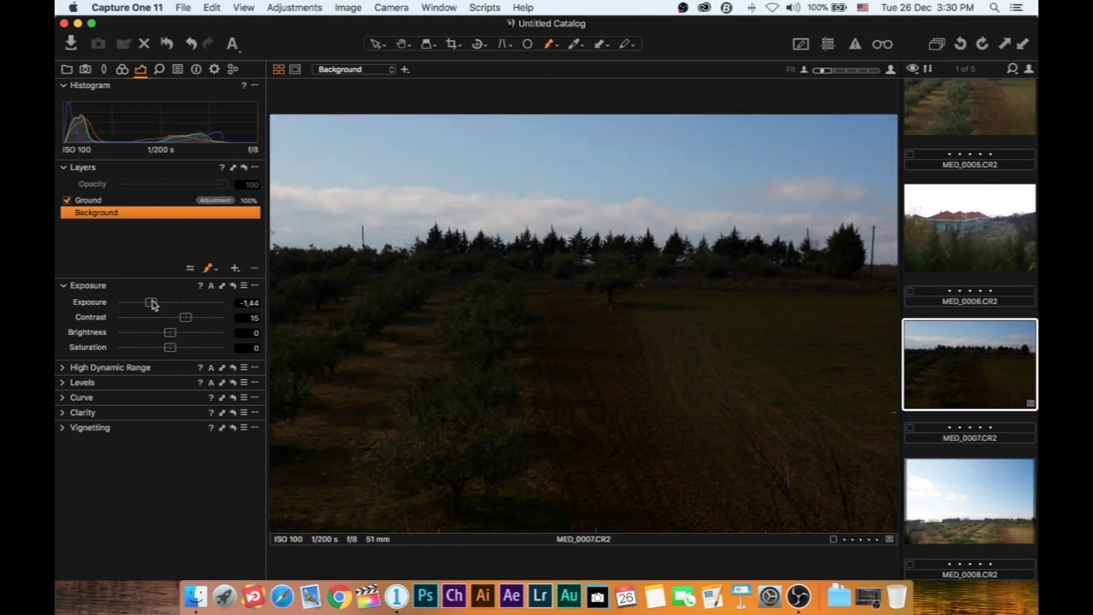
Try resetting the Background layer's exposure adjustments, and undo the reset.
left_click(131, 203)
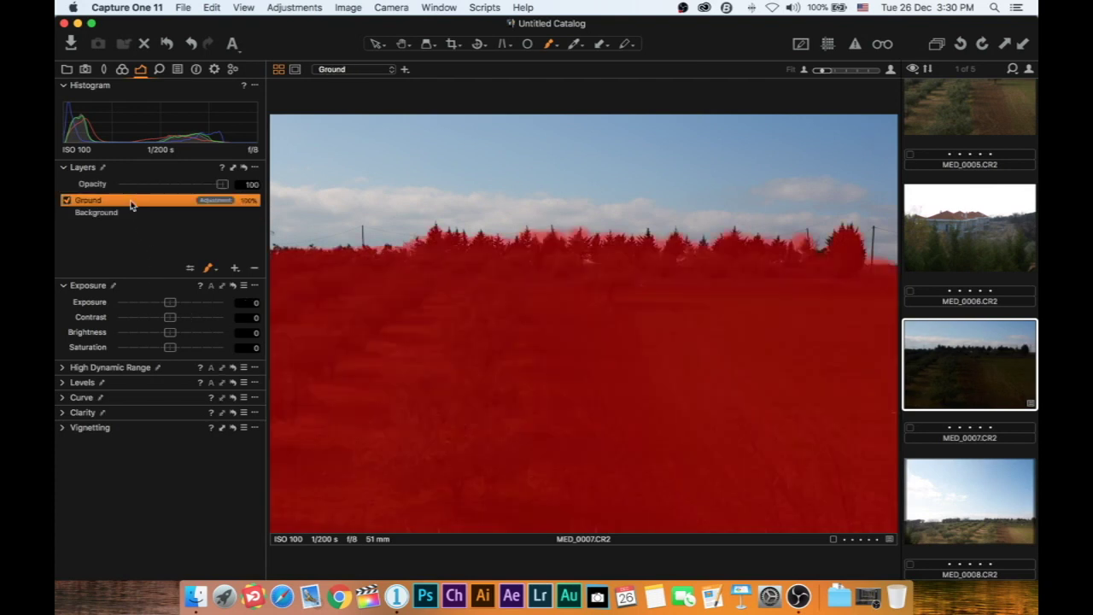
left_click(124, 213)
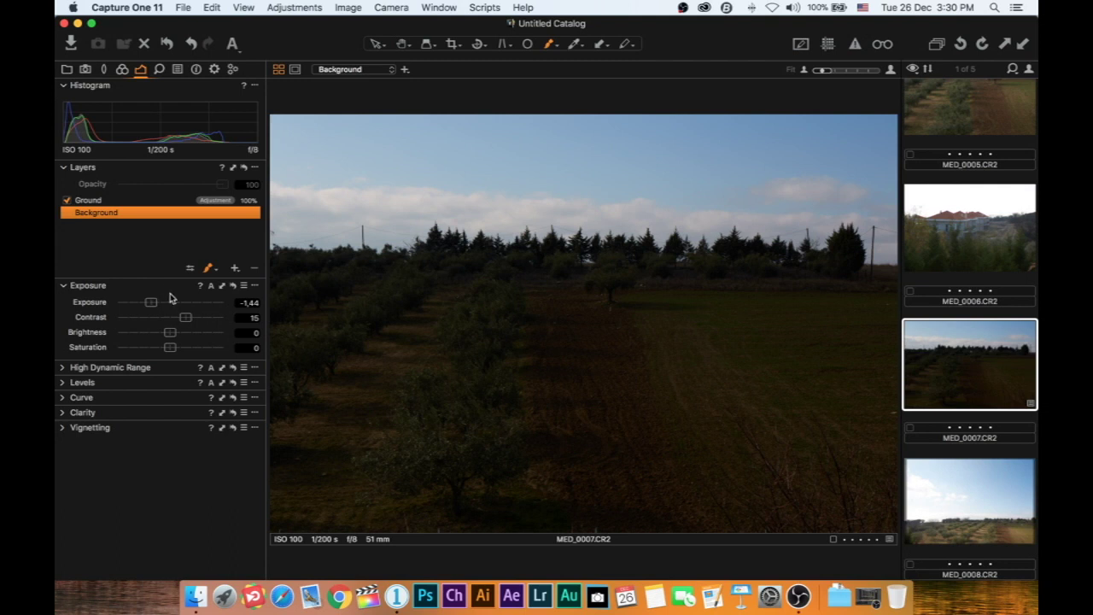
left_click(233, 286)
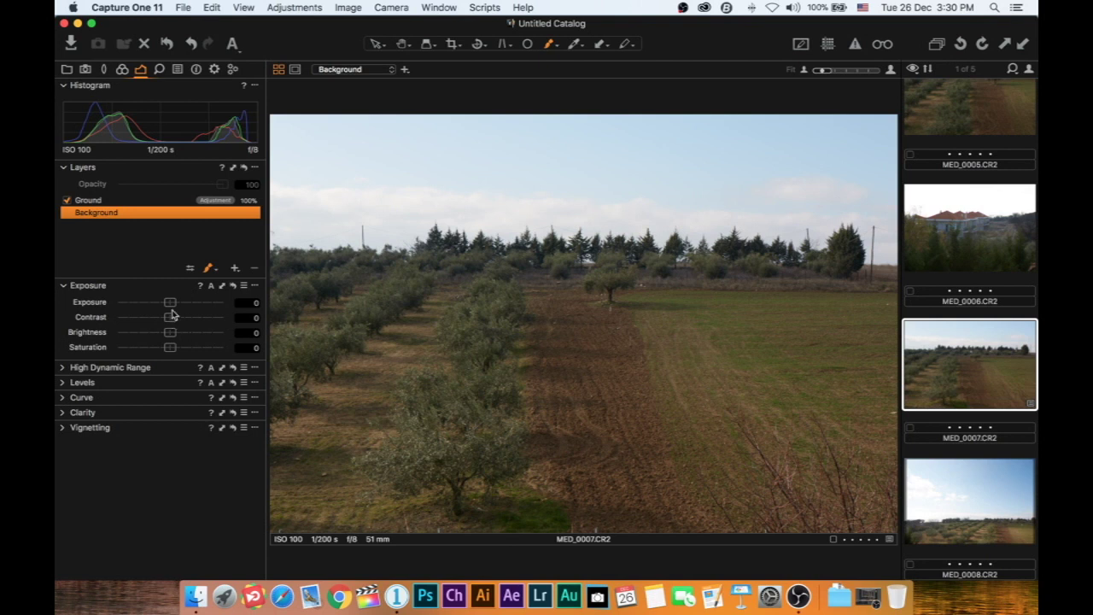
left_click(210, 7)
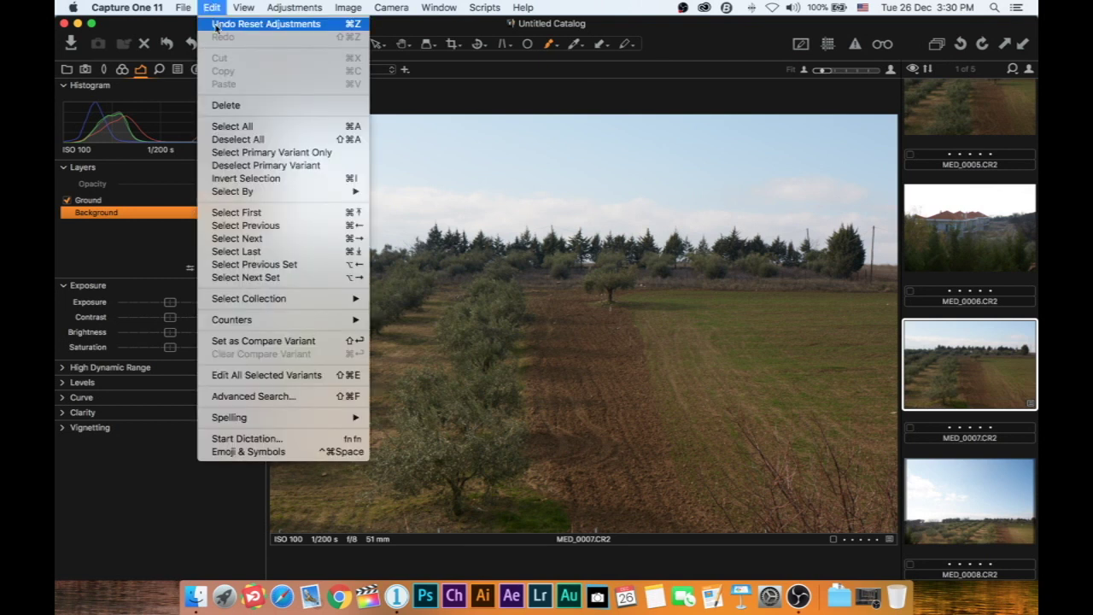
left_click(216, 24)
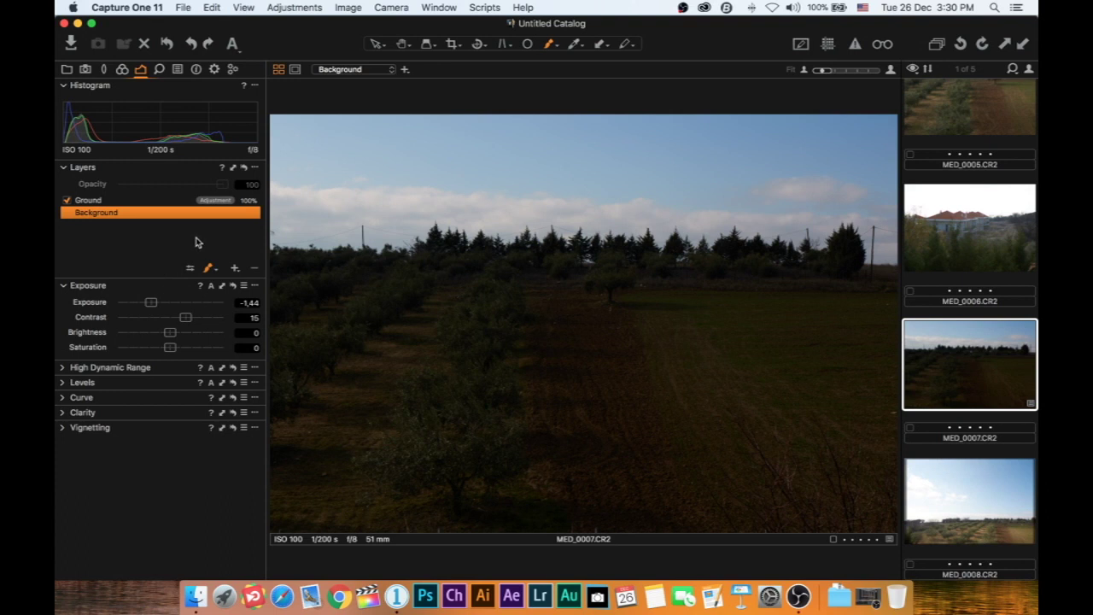
Display the Ground layer's mask in grayscale to inspect its edge along the trees.
left_click(122, 201)
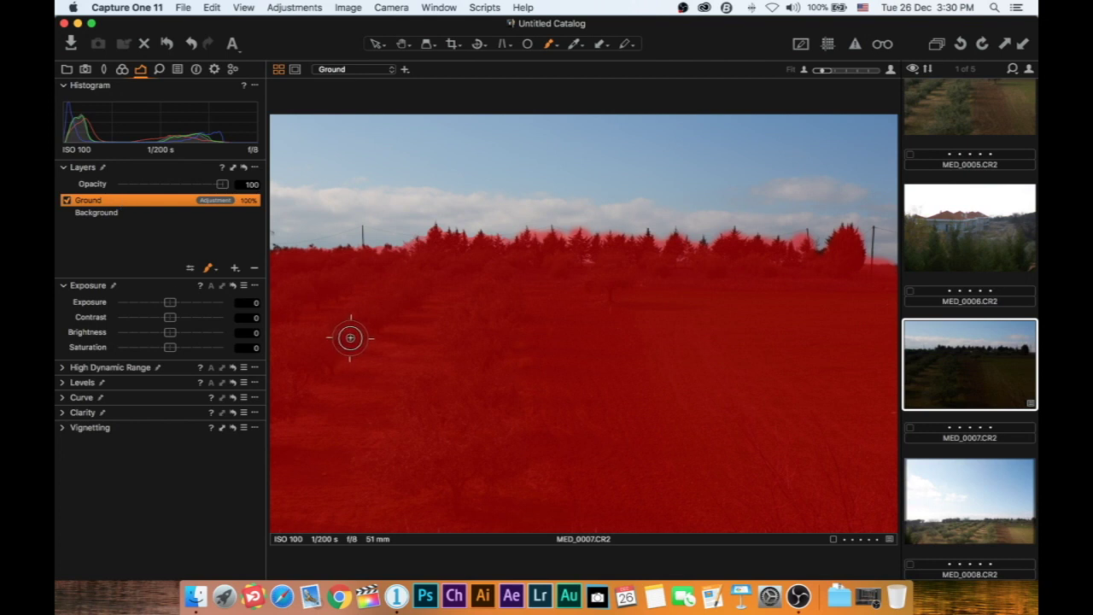
left_click(555, 47)
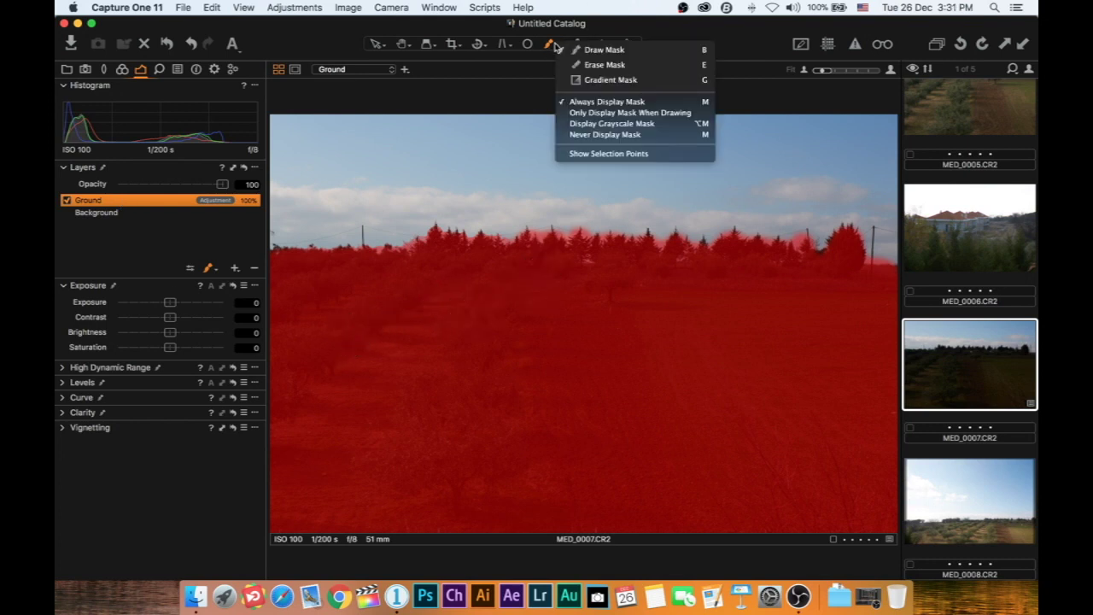
left_click(611, 124)
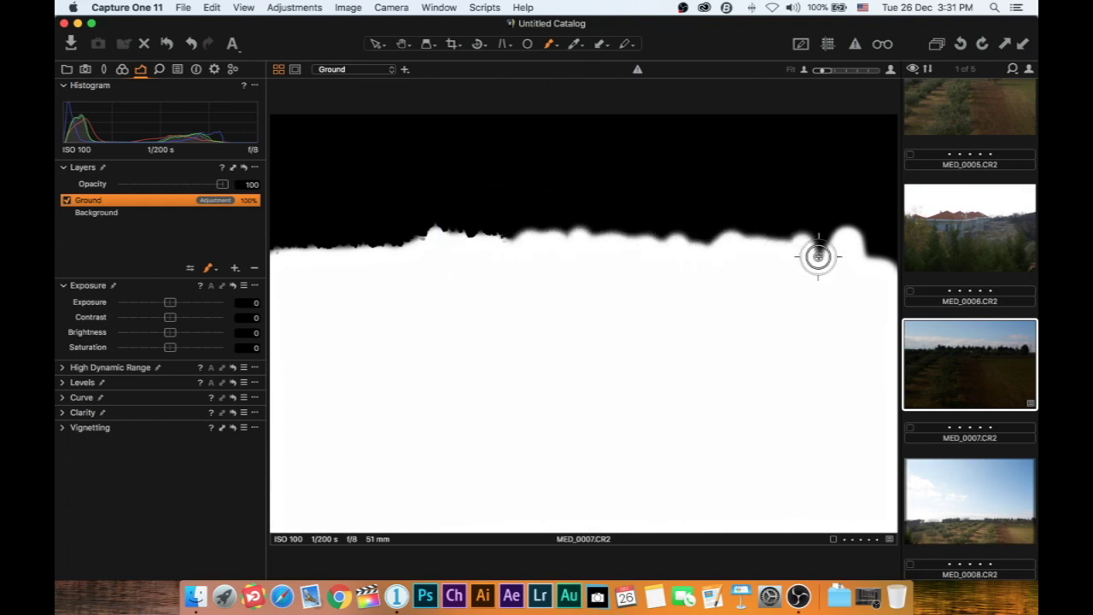
Erase the mask over the treetops along the right half of the horizon.
left_click(552, 49)
left_click(574, 66)
left_click_drag(557, 232, 862, 236)
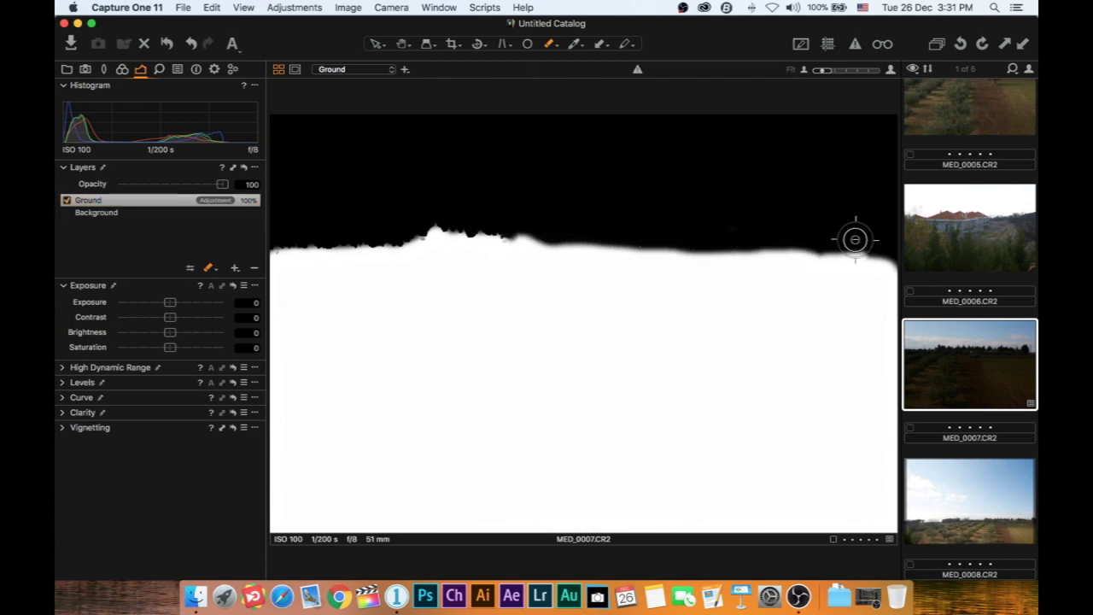
Switch the mask view to always display and repaint the mask over the erased treetops, including the large tree near the right edge.
left_click(547, 45)
left_click(557, 50)
left_click(557, 48)
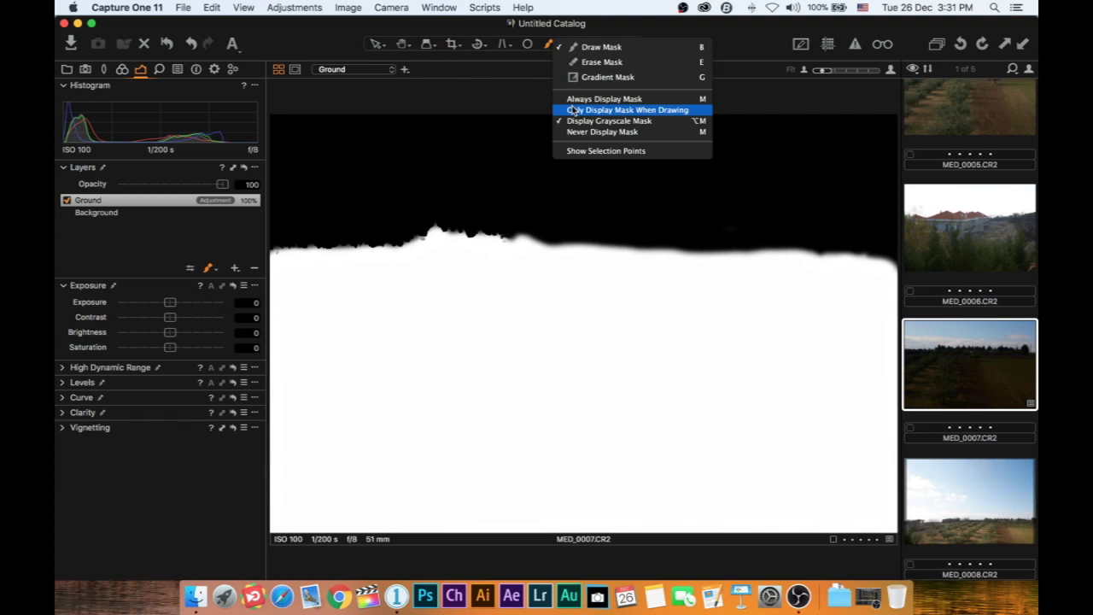
left_click(577, 99)
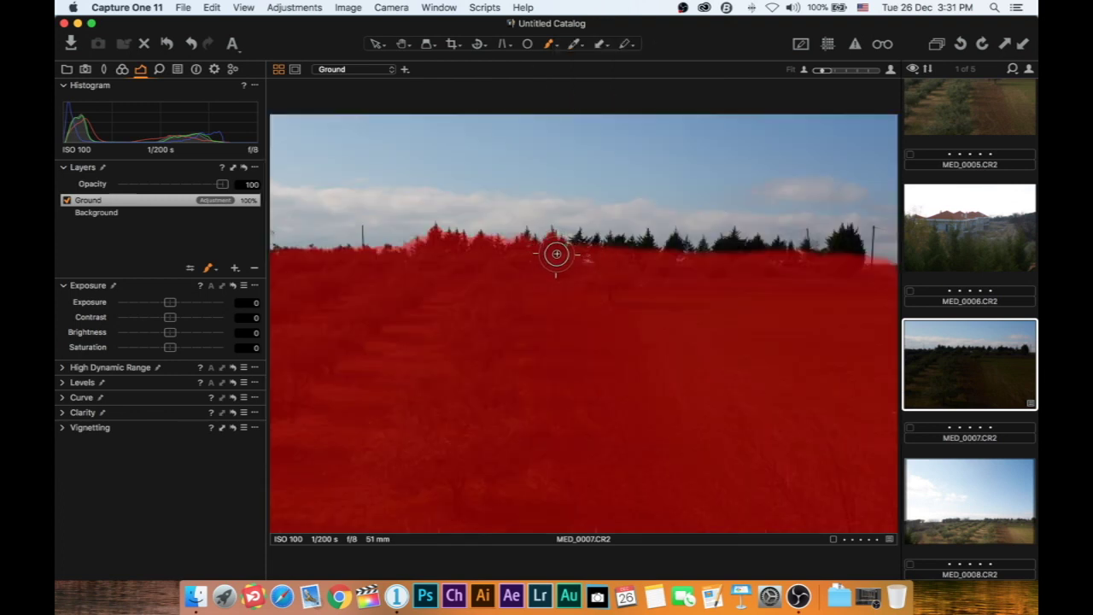
mouse_move(580, 240)
left_mouse_down()
mouse_move(646, 245)
mouse_move(675, 256)
mouse_move(679, 240)
mouse_move(684, 256)
mouse_move(718, 259)
mouse_move(731, 245)
mouse_move(783, 256)
mouse_move(751, 252)
left_mouse_up()
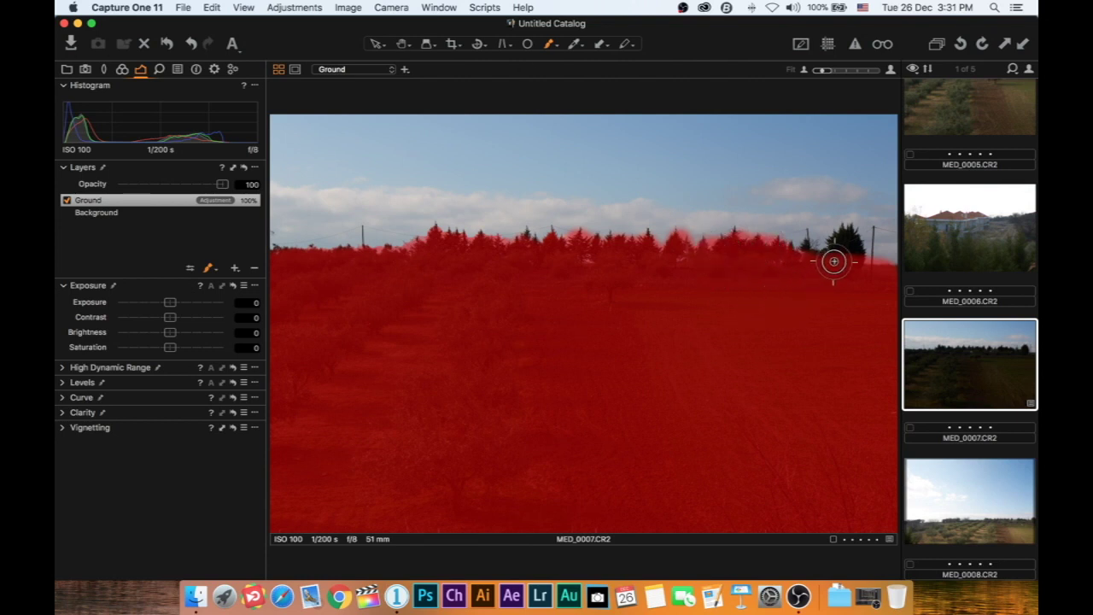
mouse_move(842, 244)
left_mouse_down()
mouse_move(845, 235)
mouse_move(856, 247)
mouse_move(856, 273)
left_mouse_up()
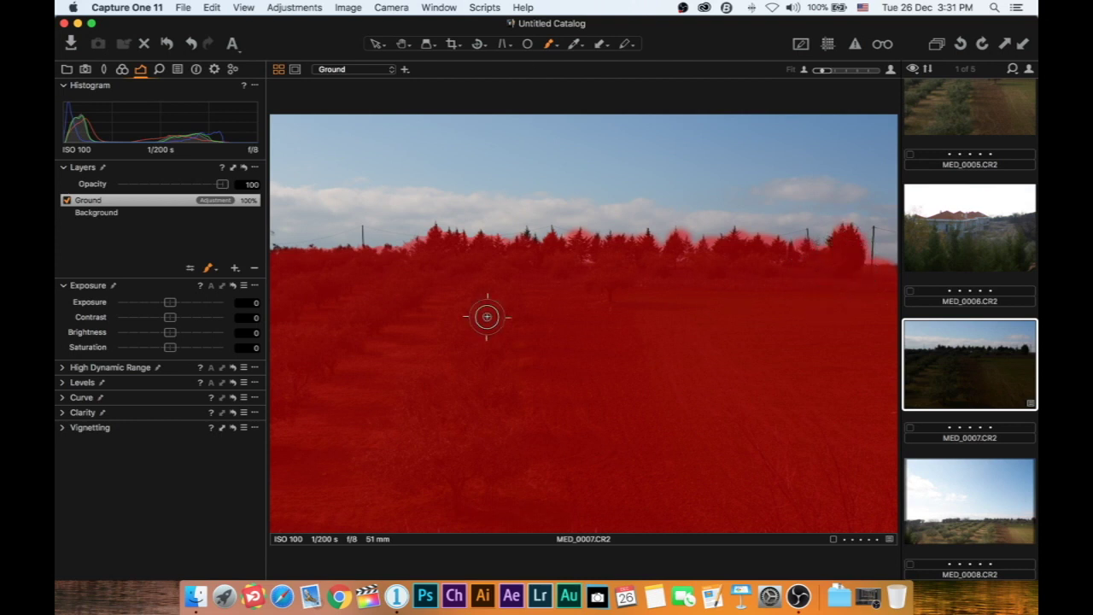
Refine the Ground layer's mask with a radius of 129 and display the mask in grayscale.
right_click(144, 202)
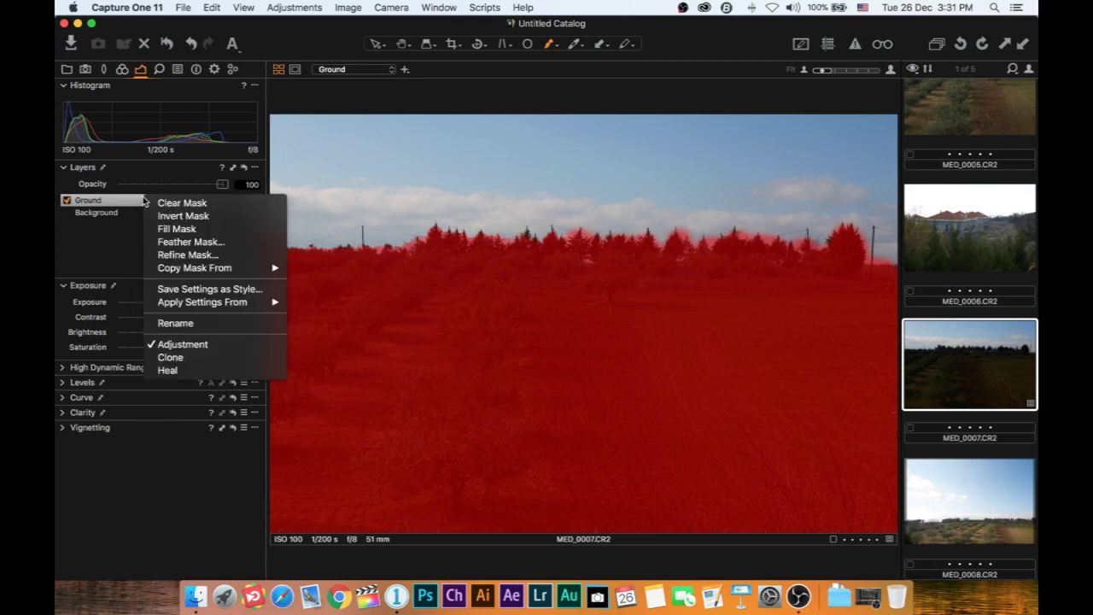
left_click(193, 261)
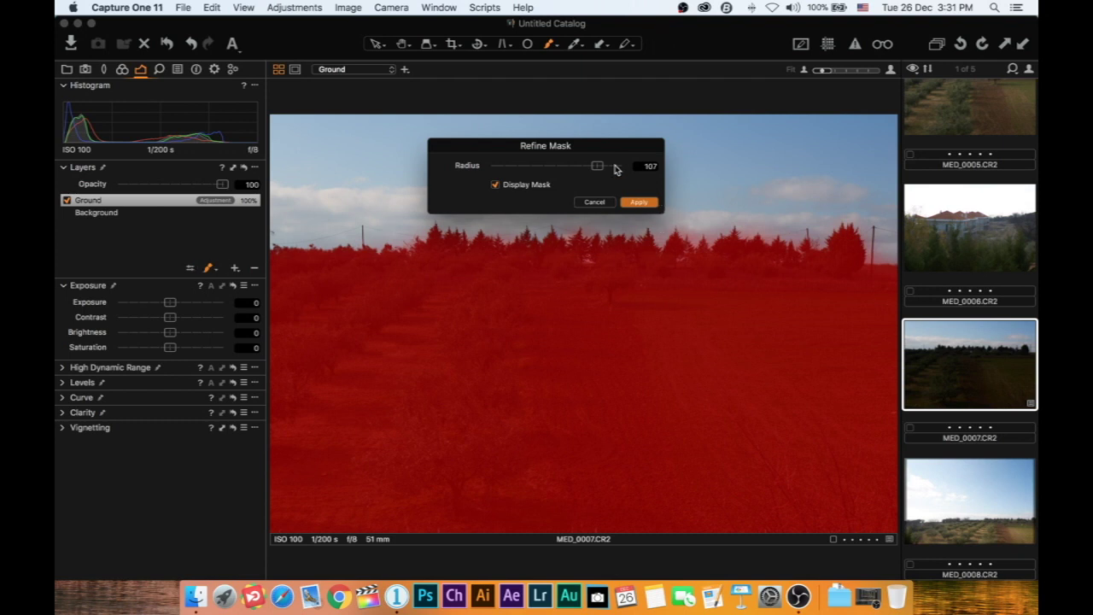
left_click_drag(599, 171, 572, 169)
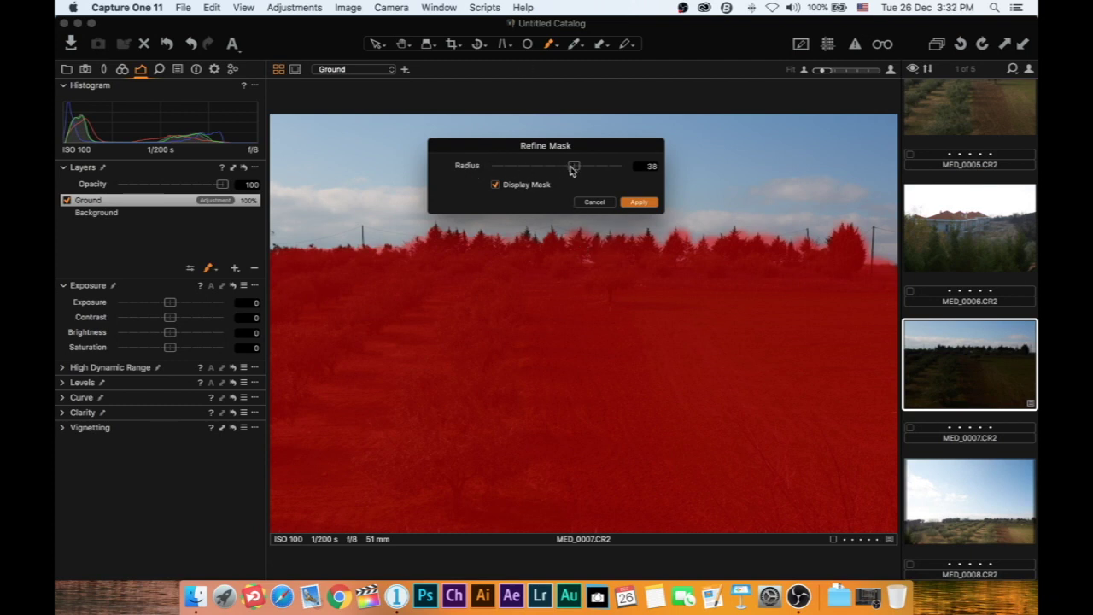
left_click_drag(575, 171, 603, 170)
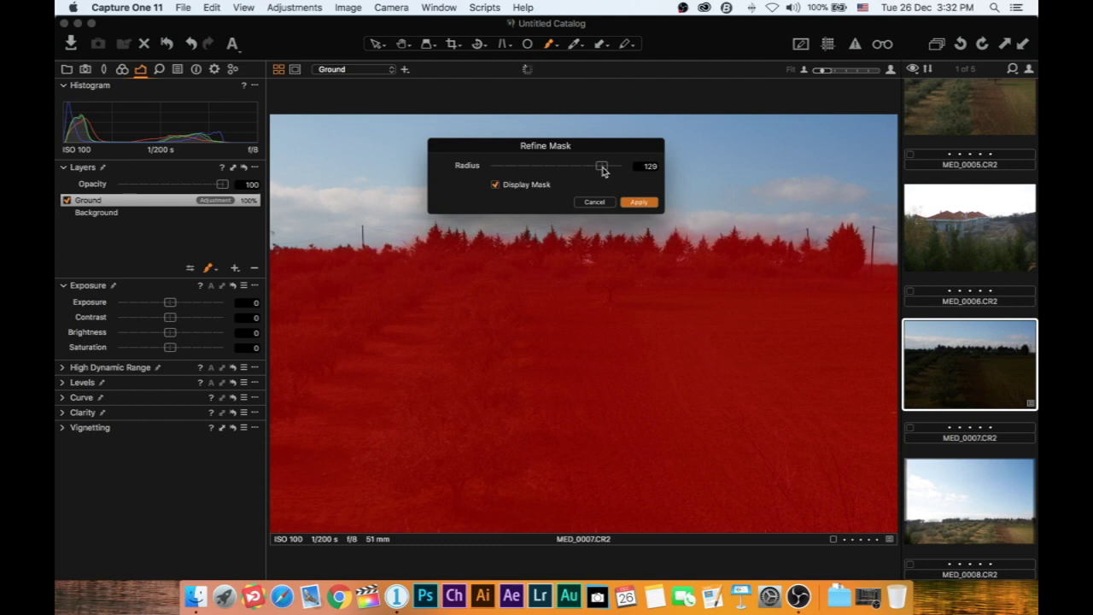
left_click(646, 203)
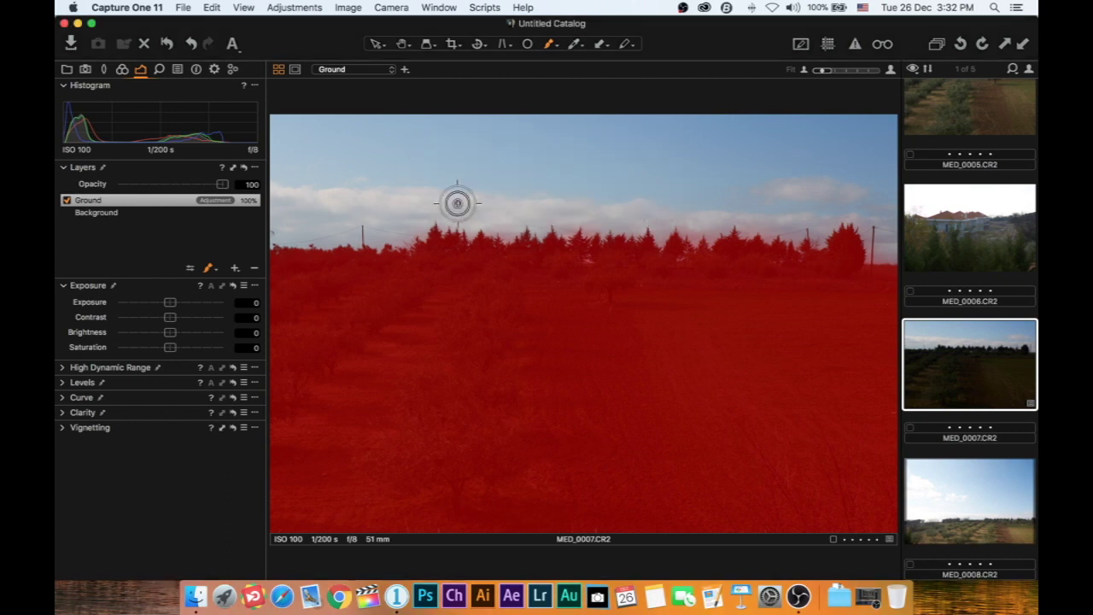
mouse_move(553, 44)
left_mouse_down()
mouse_move(589, 99)
mouse_move(590, 122)
left_mouse_up()
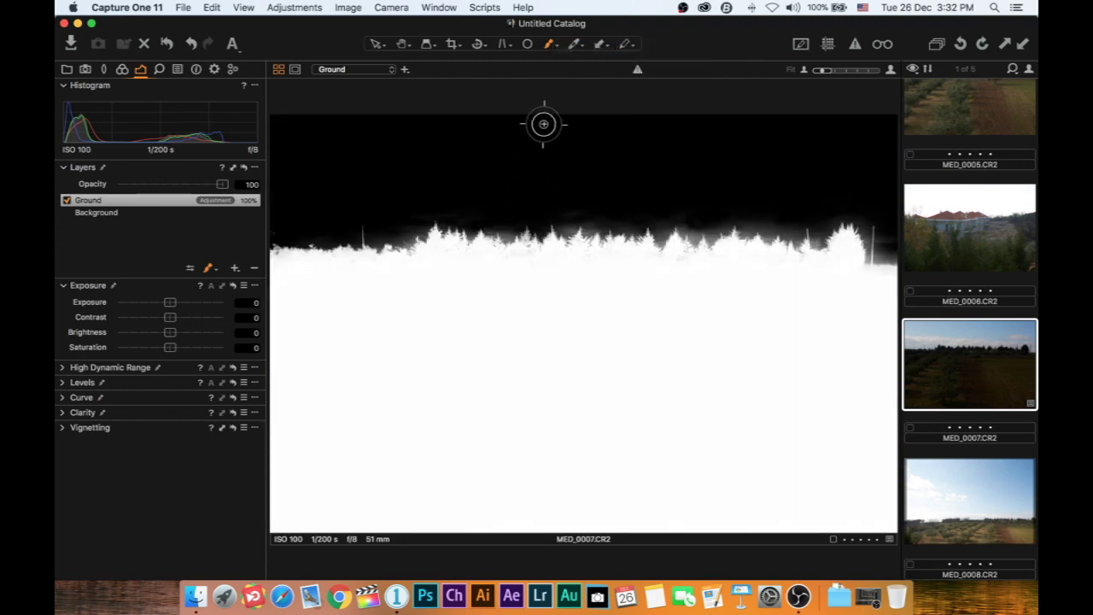
Switch to the Erase Mask brush and set the mask to display only when drawing.
left_click_drag(555, 47, 572, 67)
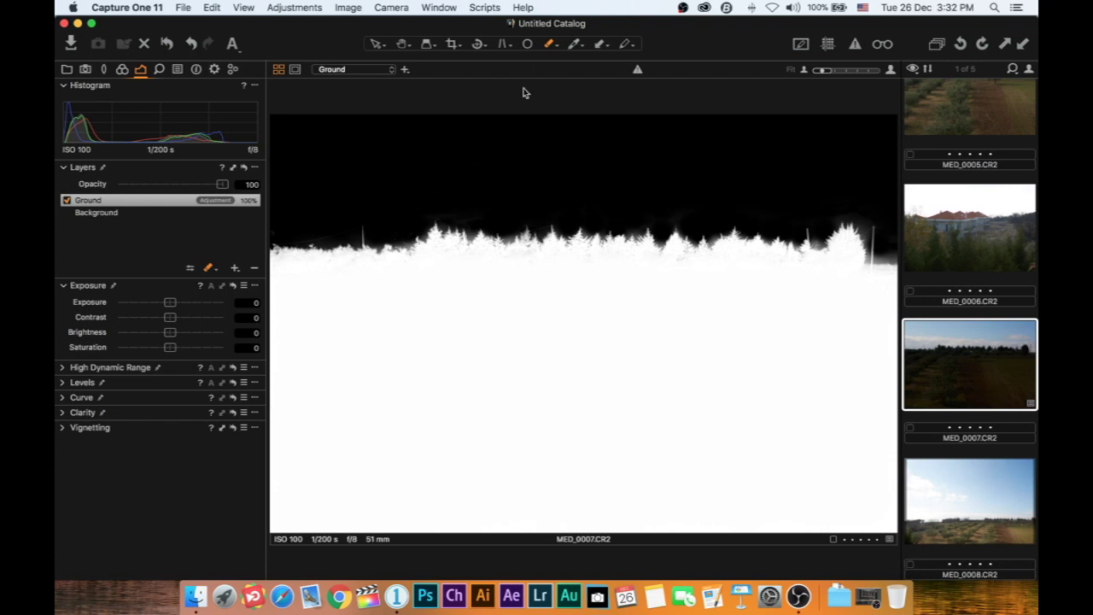
left_click(553, 46)
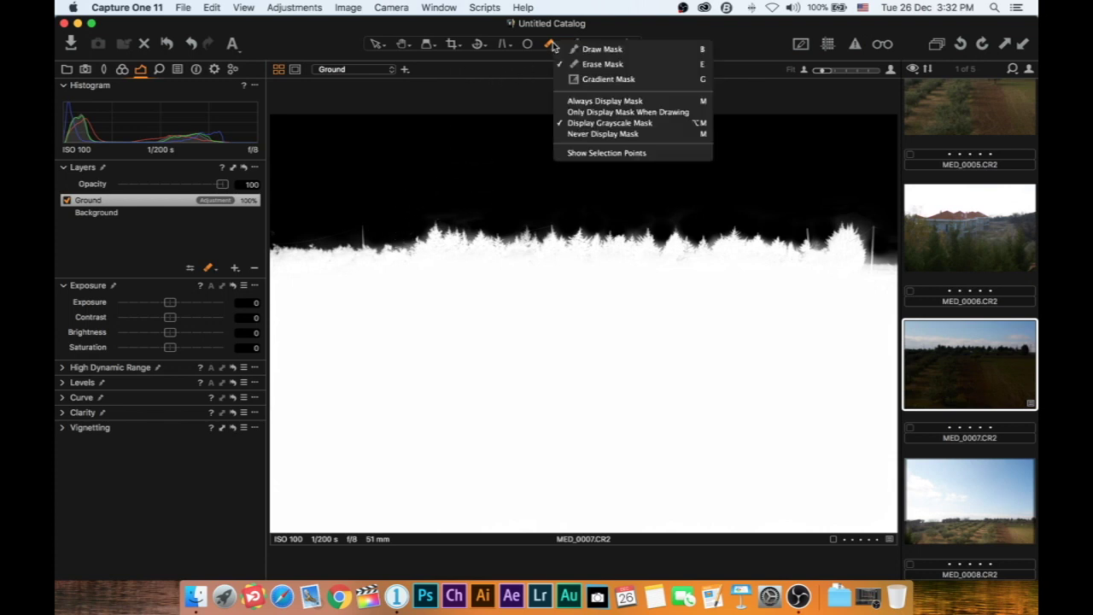
left_click(584, 112)
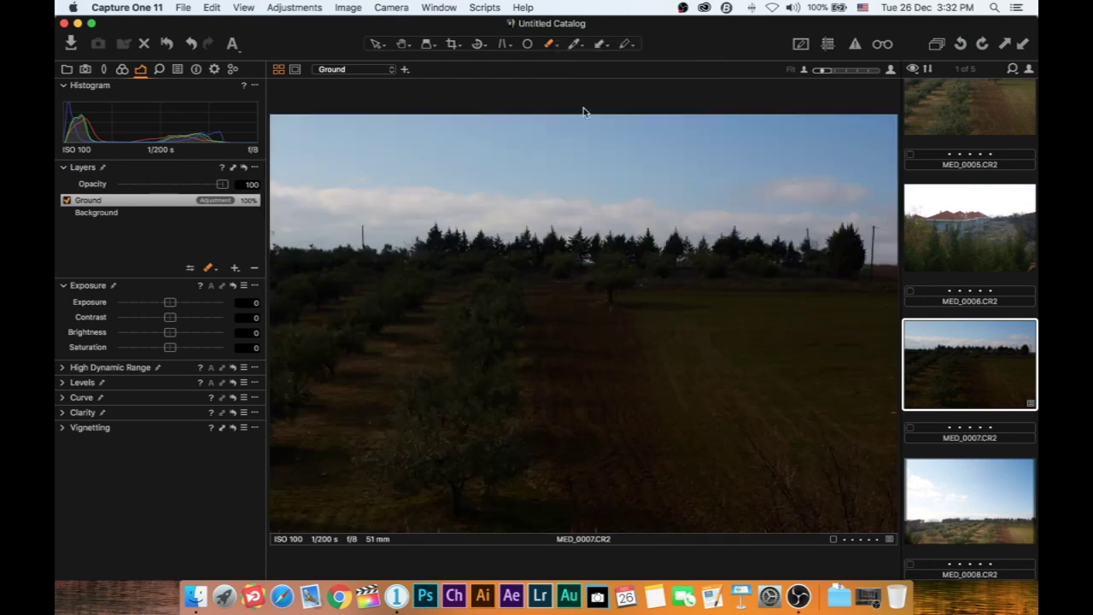
Reset the Background layer's exposure adjustments and make the Ground layer active again.
left_click(109, 212)
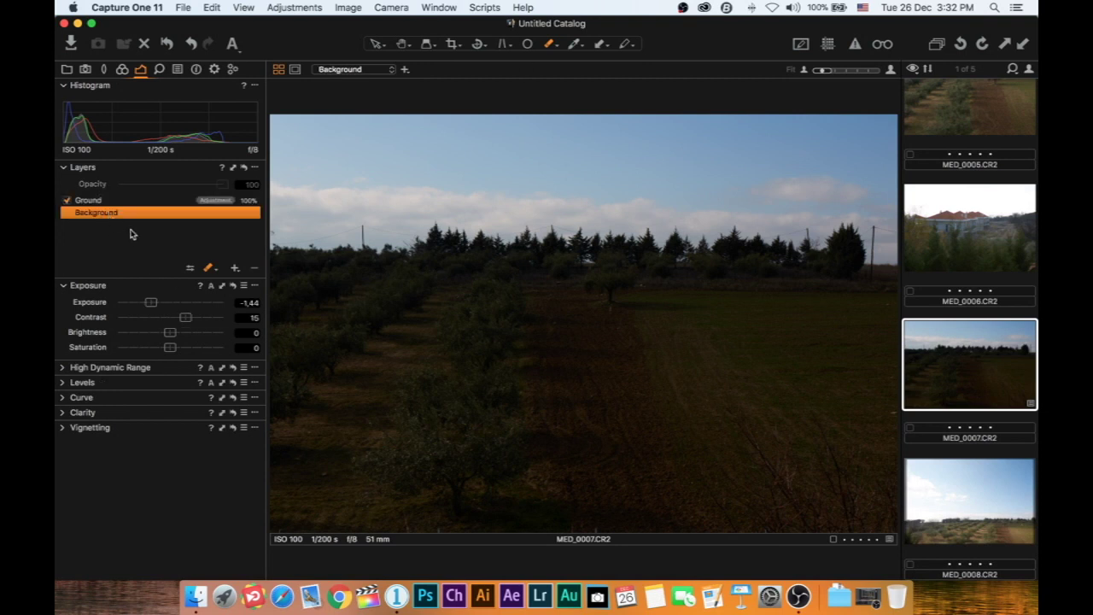
left_click(232, 286)
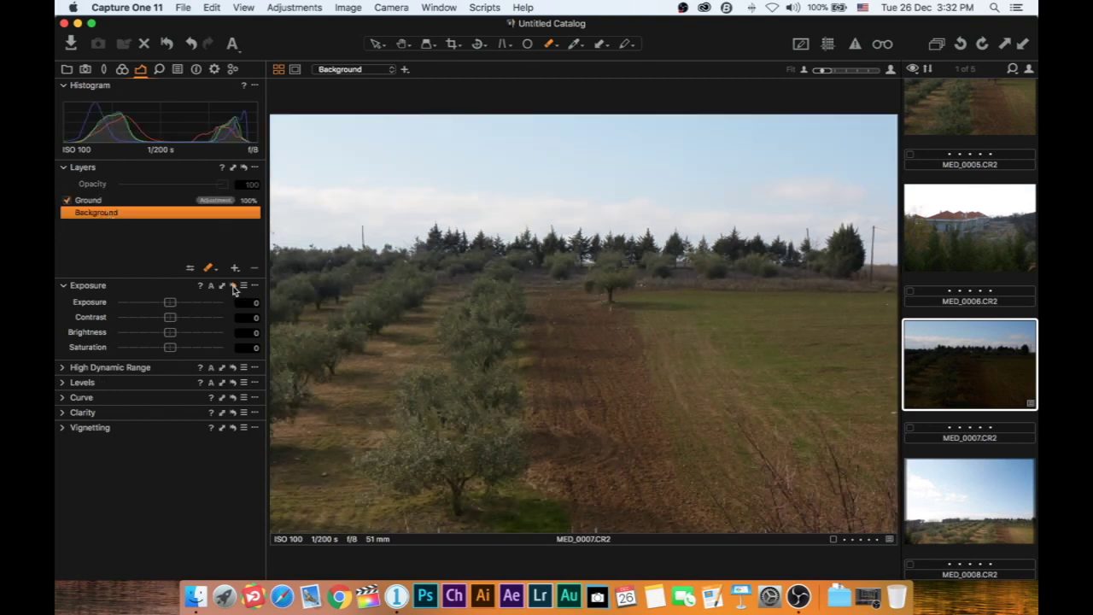
left_click(102, 202)
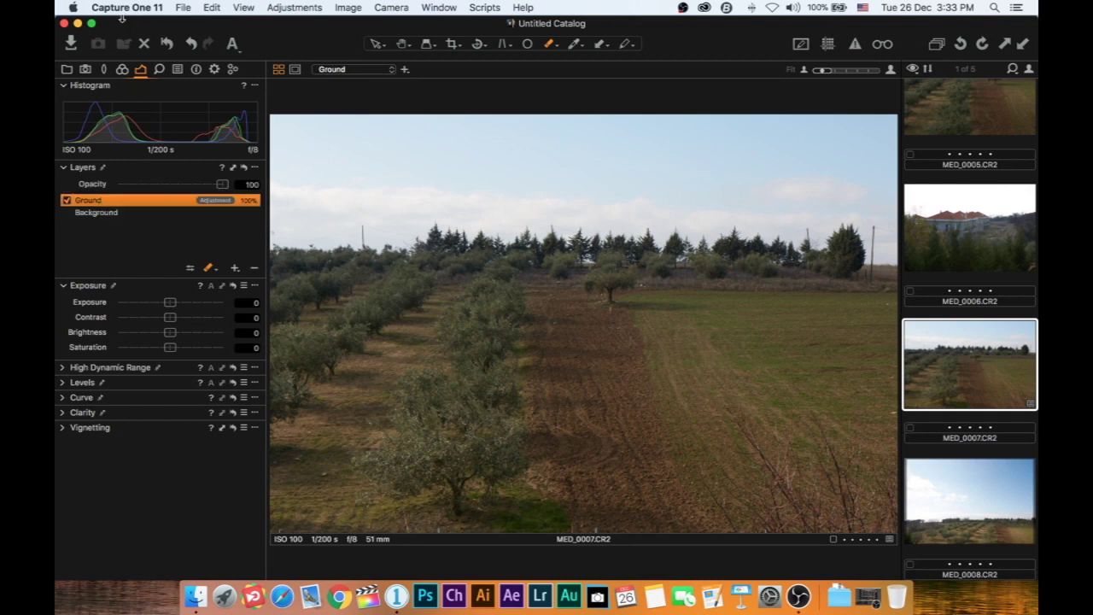
Set the Ground layer's High Dynamic Range Shadow to 48.
left_click(123, 70)
left_click(141, 70)
left_click(64, 287)
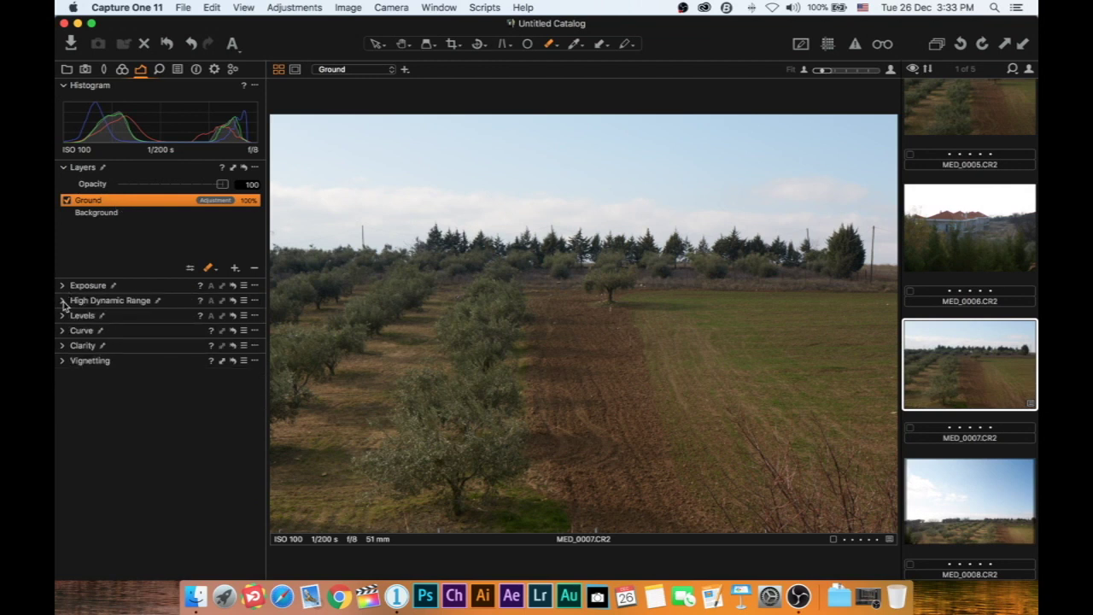
left_click(64, 301)
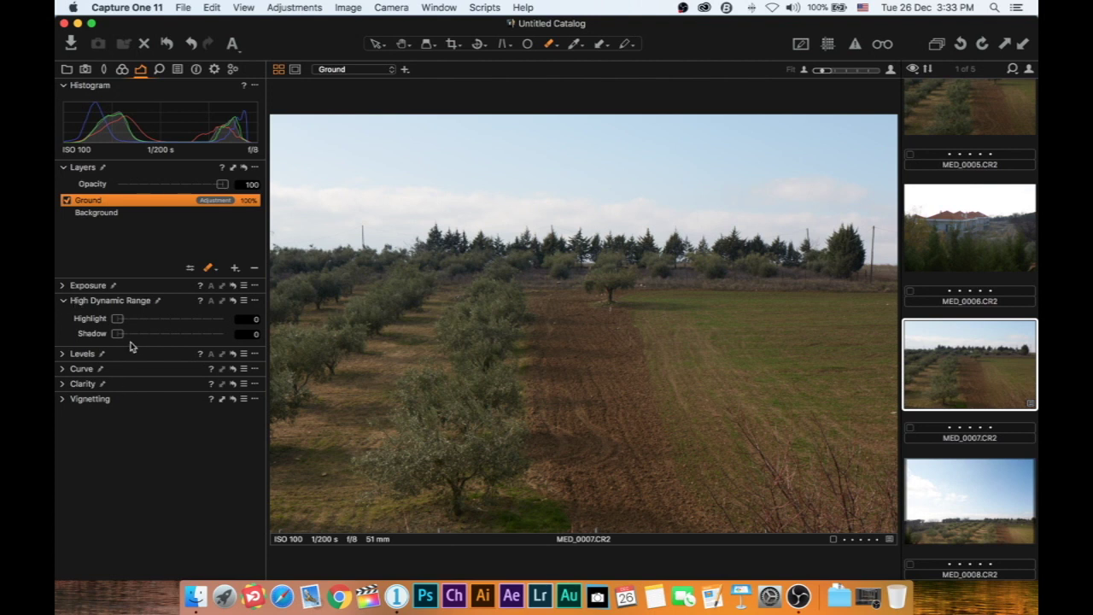
left_click_drag(116, 336, 68, 345)
left_click_drag(118, 335, 222, 359)
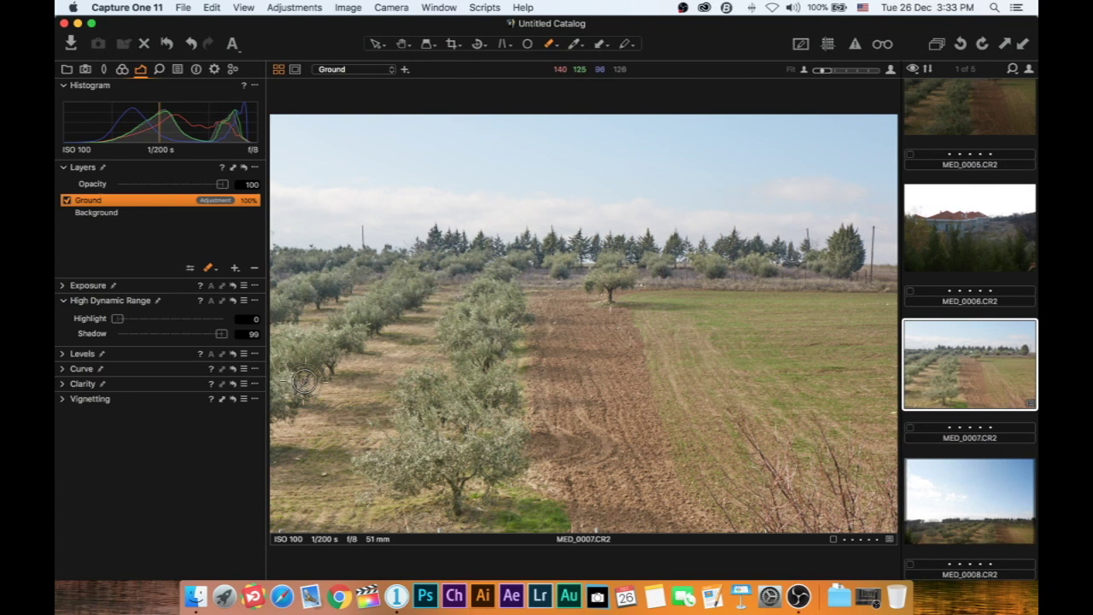
left_click_drag(220, 337, 167, 338)
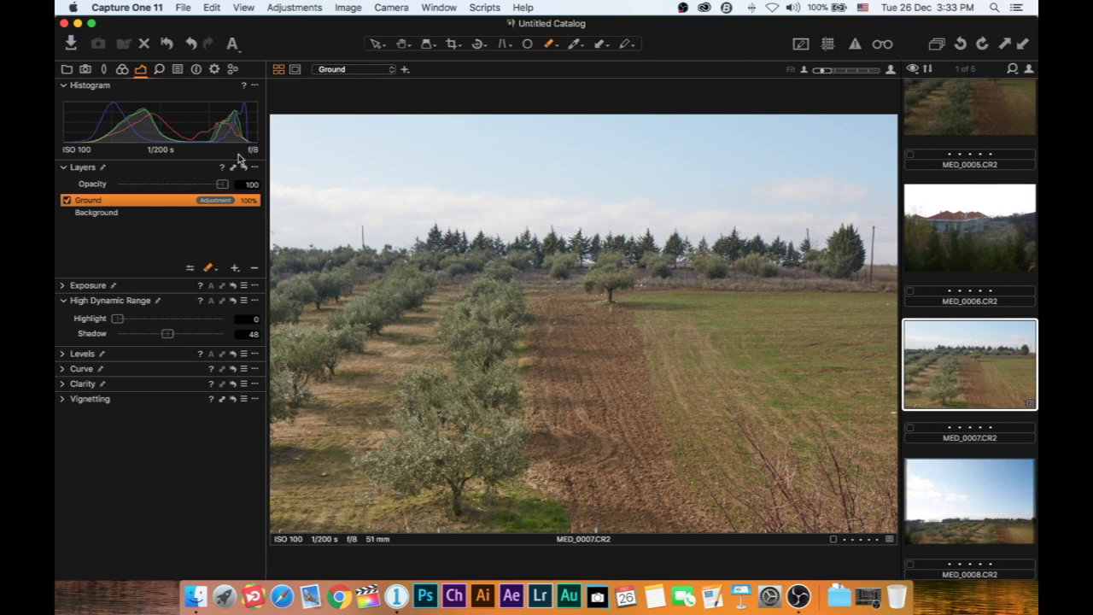
left_click(63, 301)
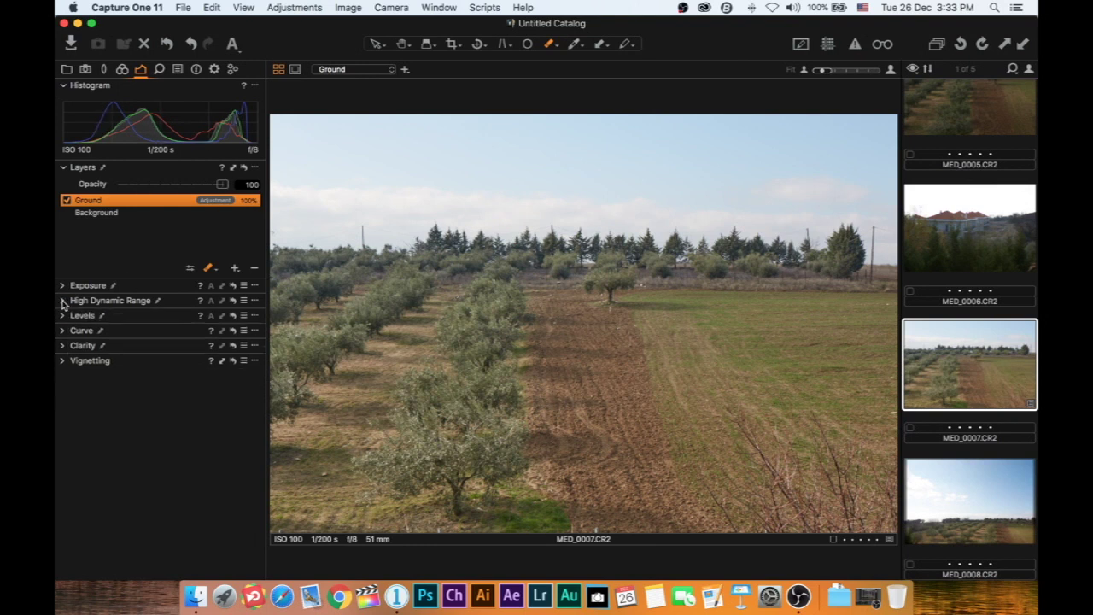
Set the Ground layer's Clarity to 66 with the Natural method.
left_click(63, 345)
left_click_drag(170, 381, 144, 386)
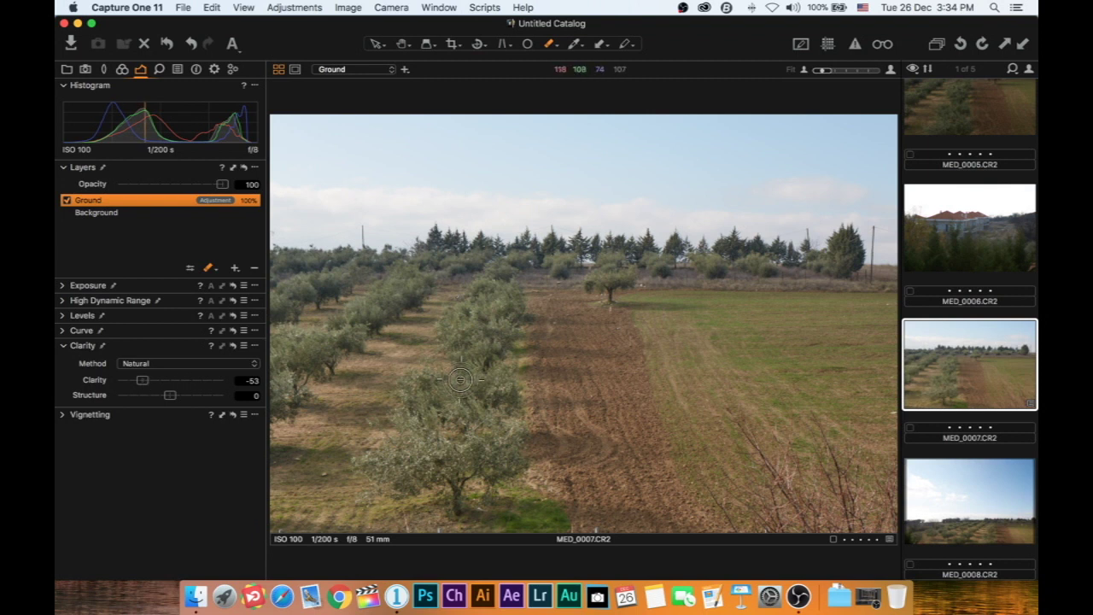
left_click_drag(142, 380, 204, 390)
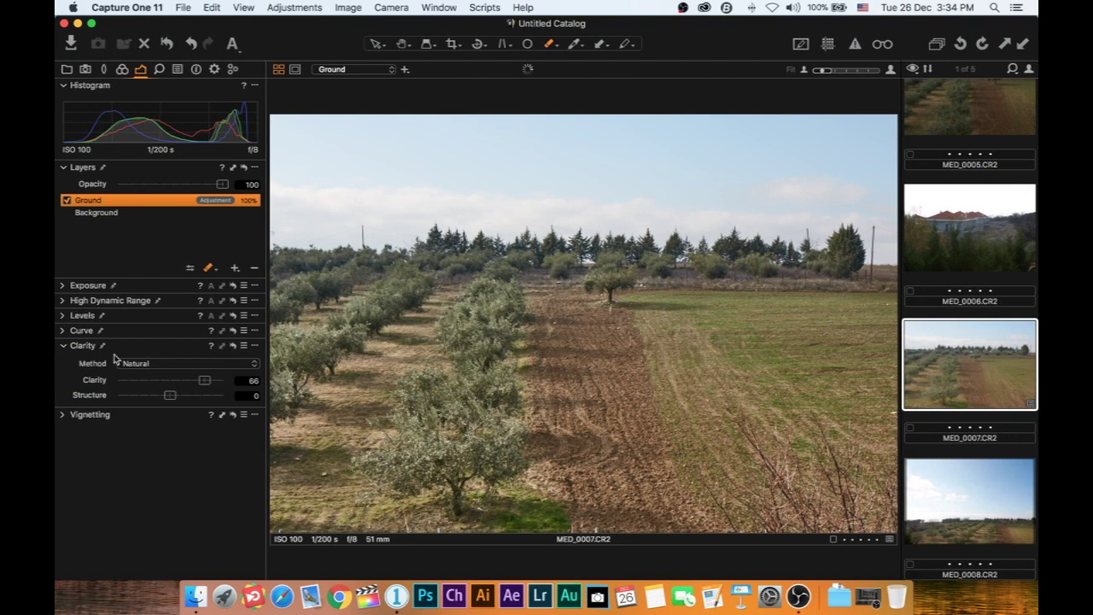
left_click(63, 346)
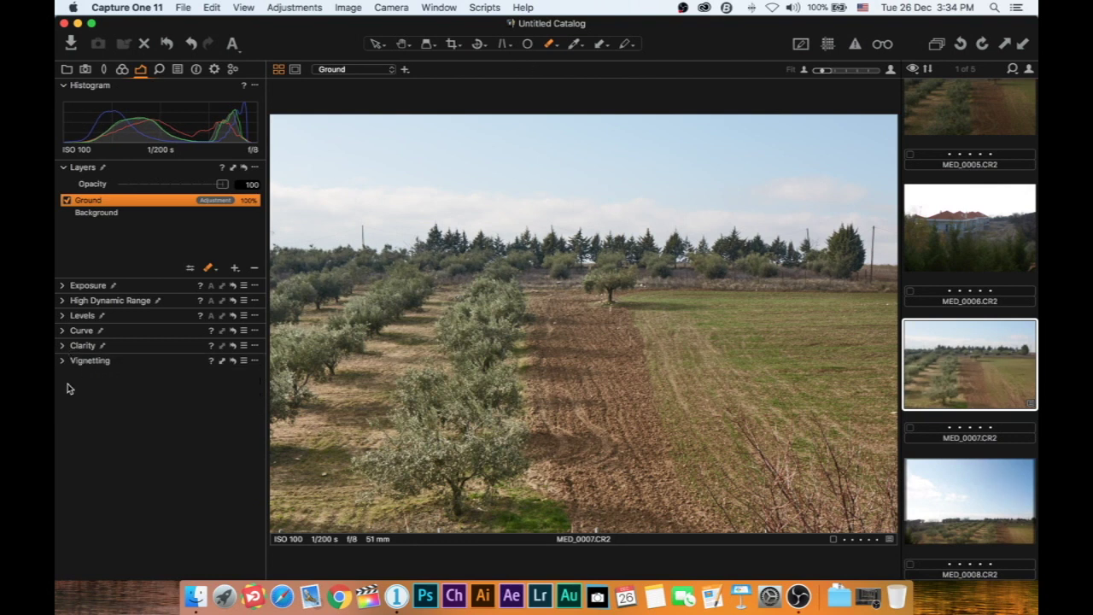
Tint the Ground layer's shadows slightly toward blue with the 3-Way Color Balance.
key("super+alt+4")
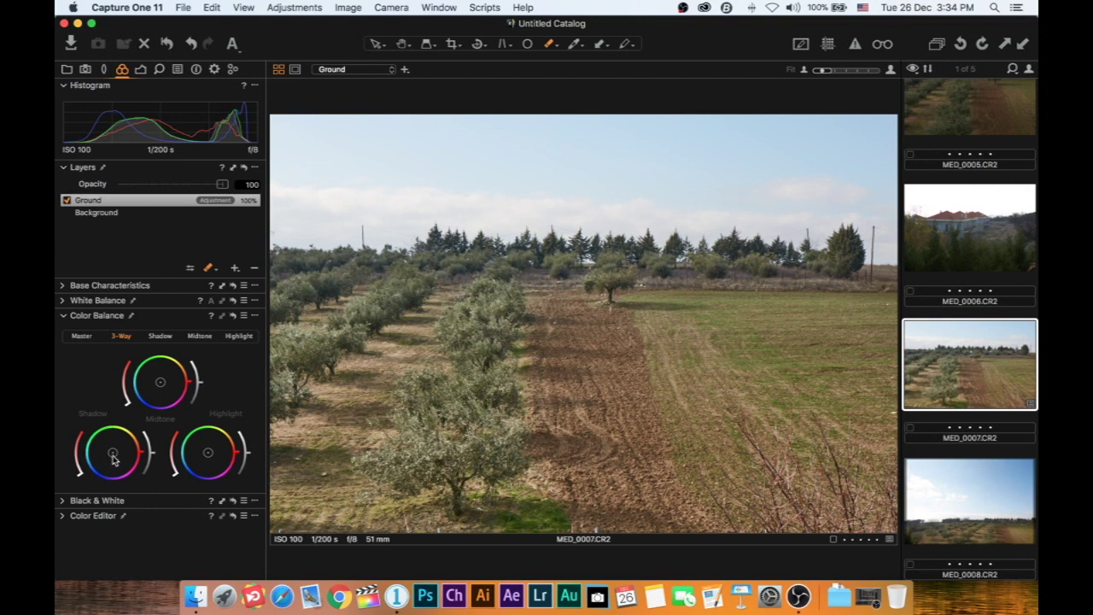
left_click_drag(114, 456, 104, 463)
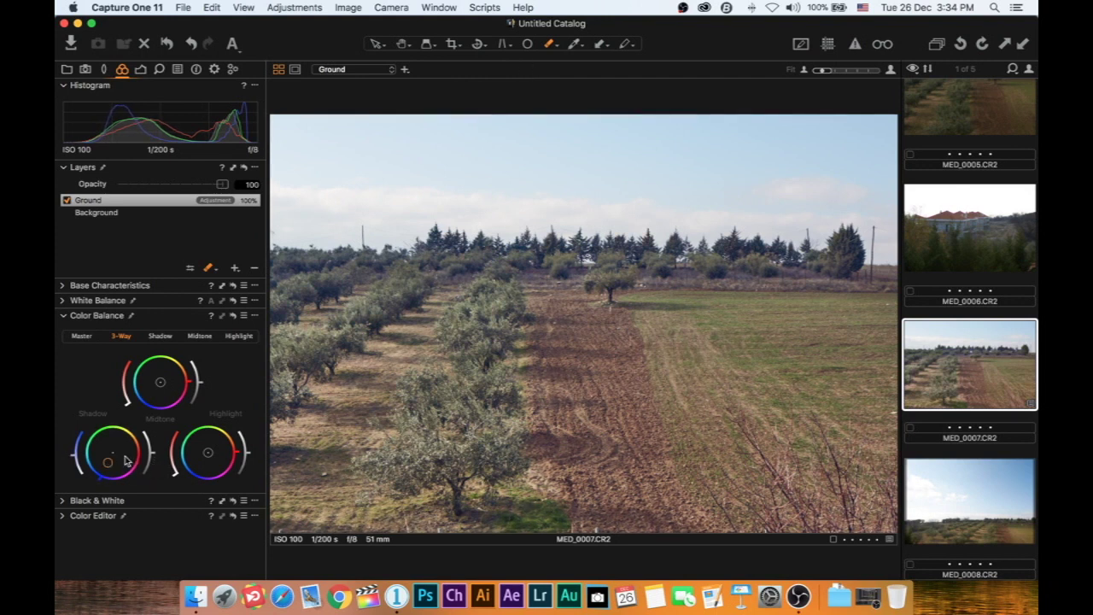
left_click_drag(108, 461, 104, 442)
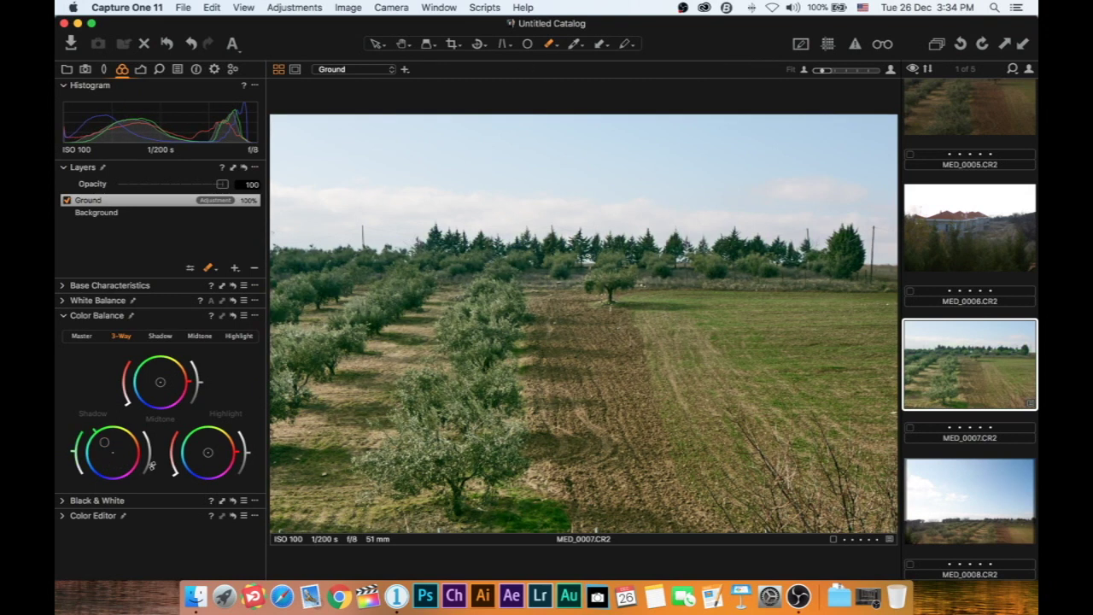
left_click_drag(104, 442, 104, 460)
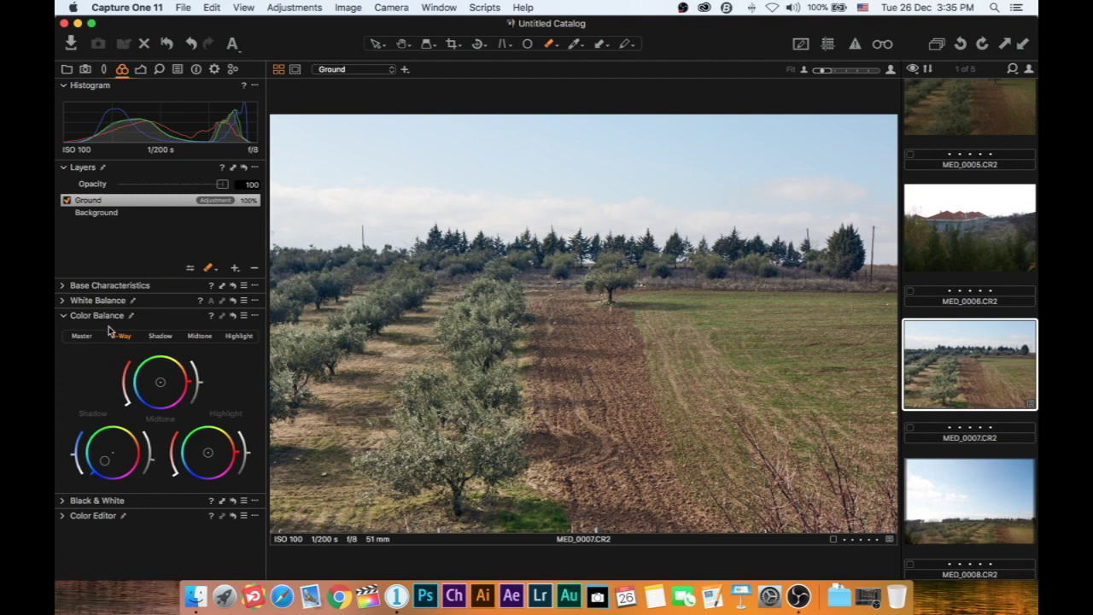
left_click(61, 317)
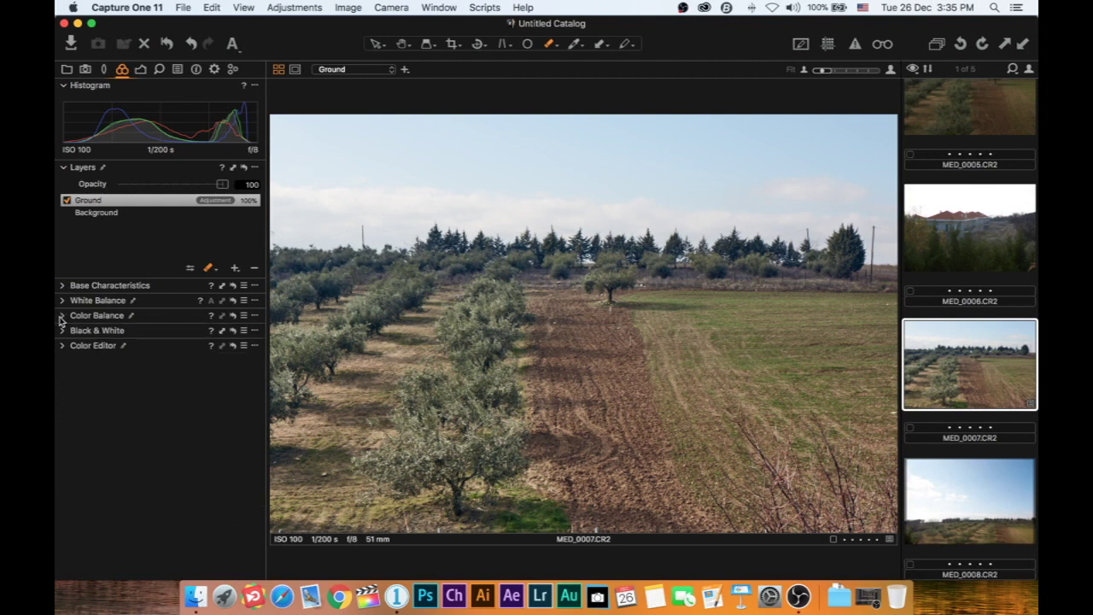
Set the Ground layer's Saturation to 33 and Contrast to 12.
left_click(140, 70)
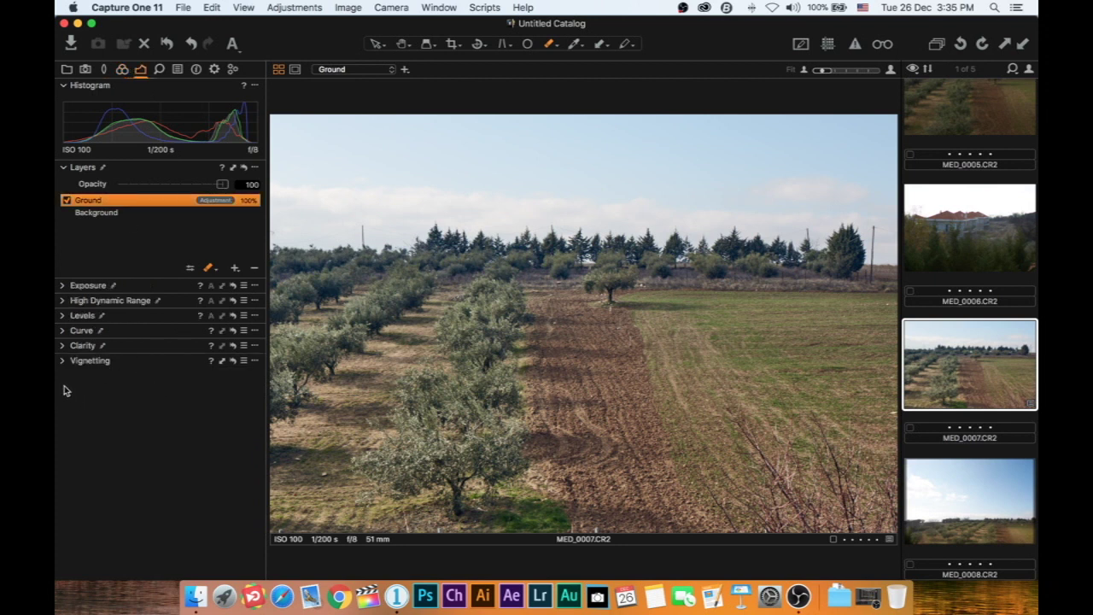
left_click(63, 286)
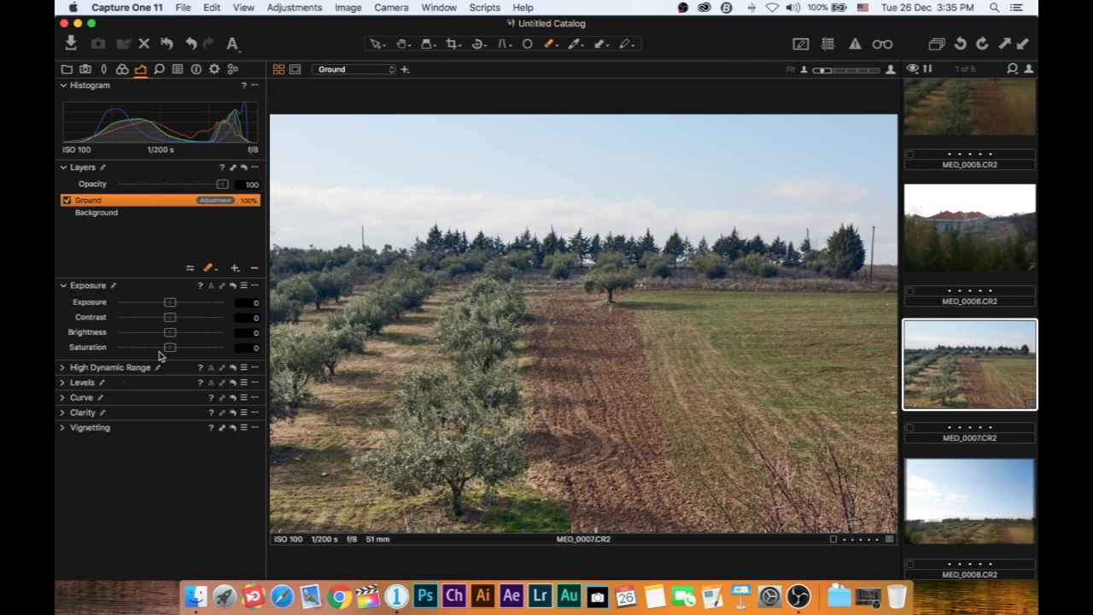
left_click_drag(171, 348, 183, 318)
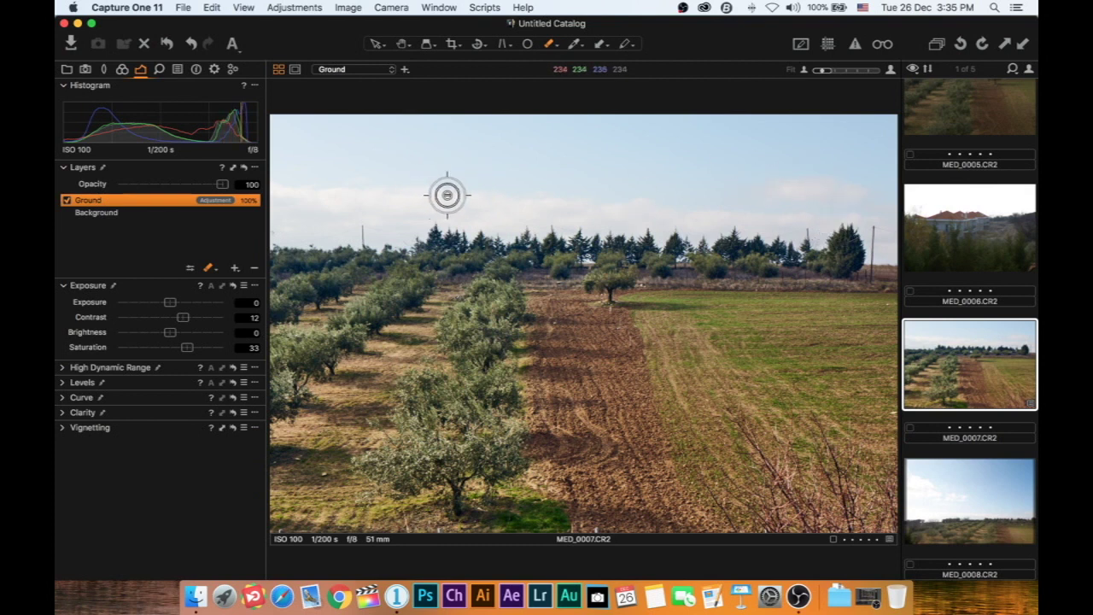
Add a new adjustment layer above Ground and name it Sky.
left_click(235, 269)
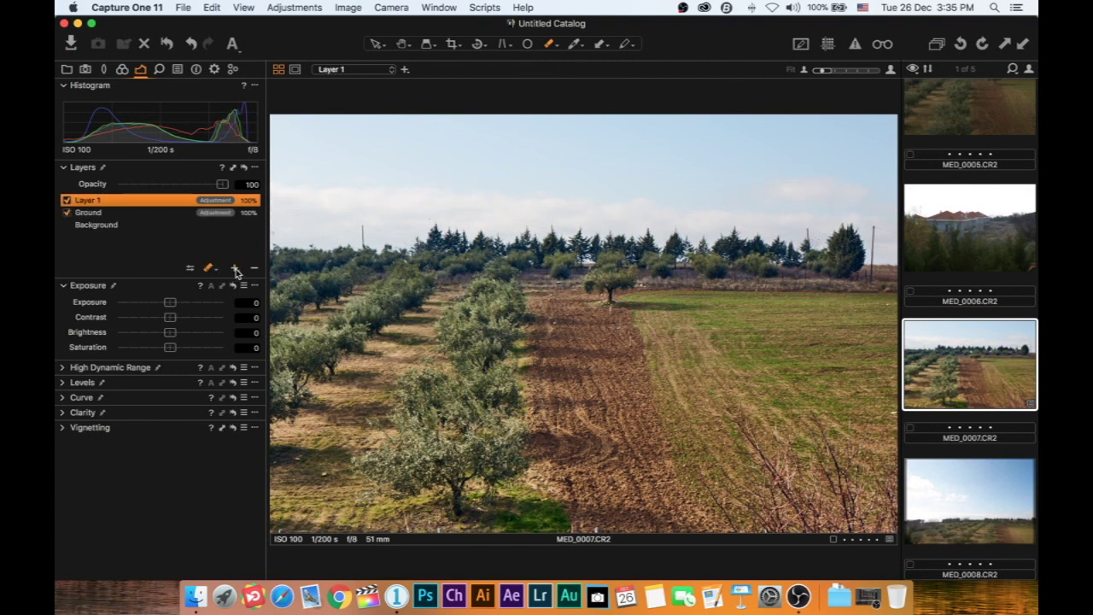
double_click(98, 201)
type("Sky")
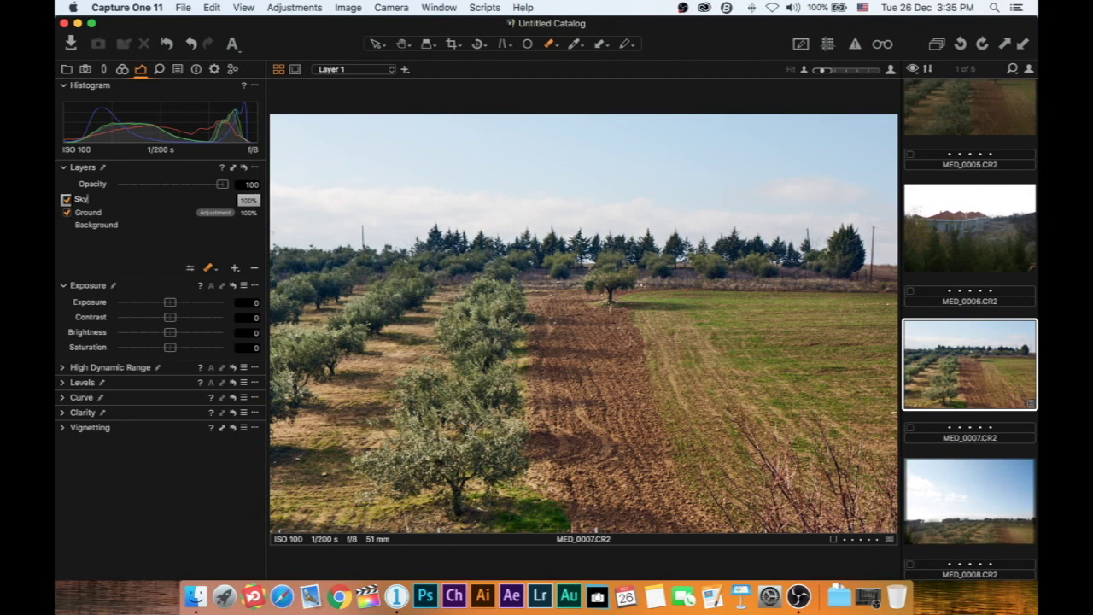
key("Return")
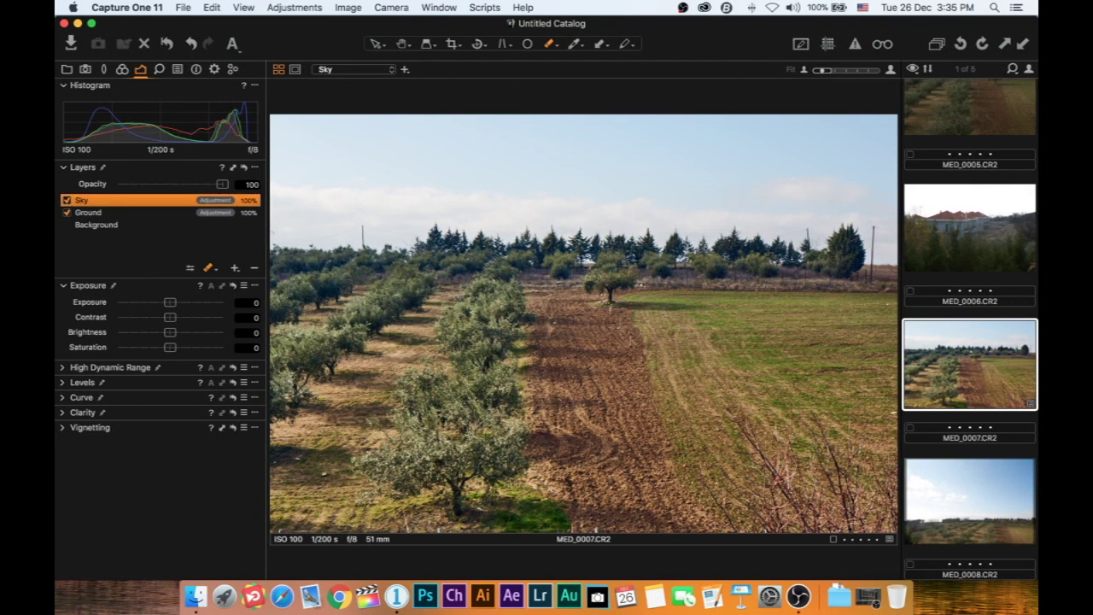
Copy the Ground layer's mask to the Sky layer and invert it.
right_click(151, 203)
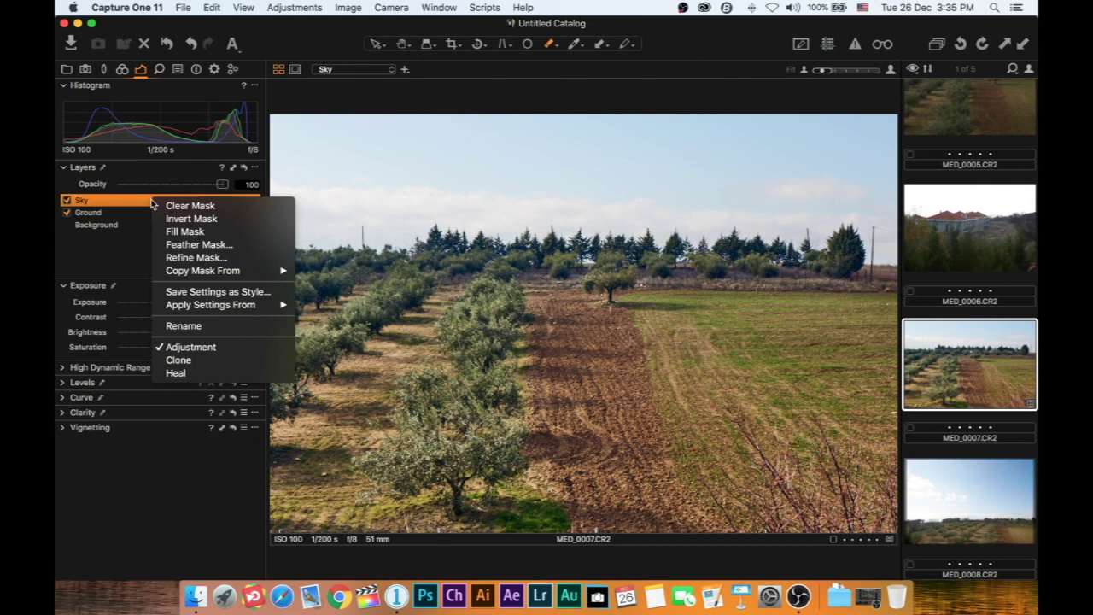
mouse_move(222, 274)
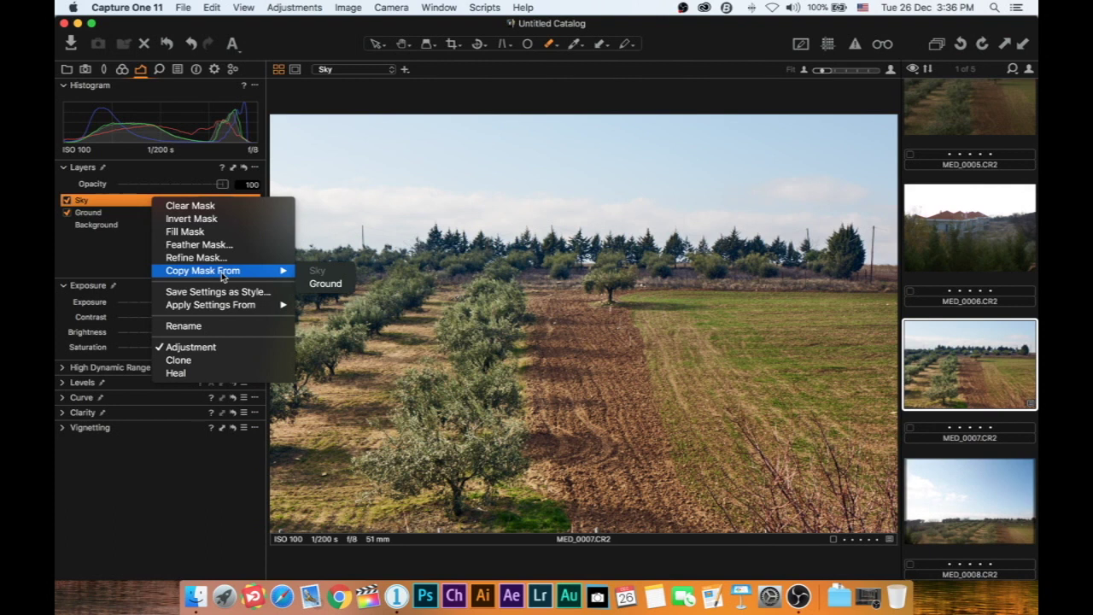
left_click(331, 290)
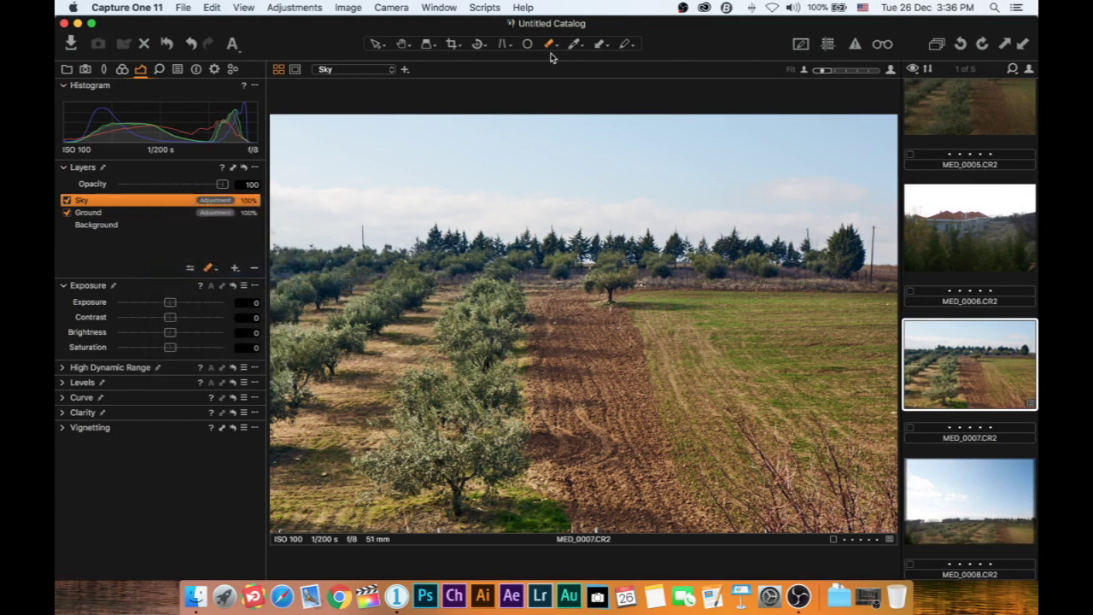
right_click(164, 203)
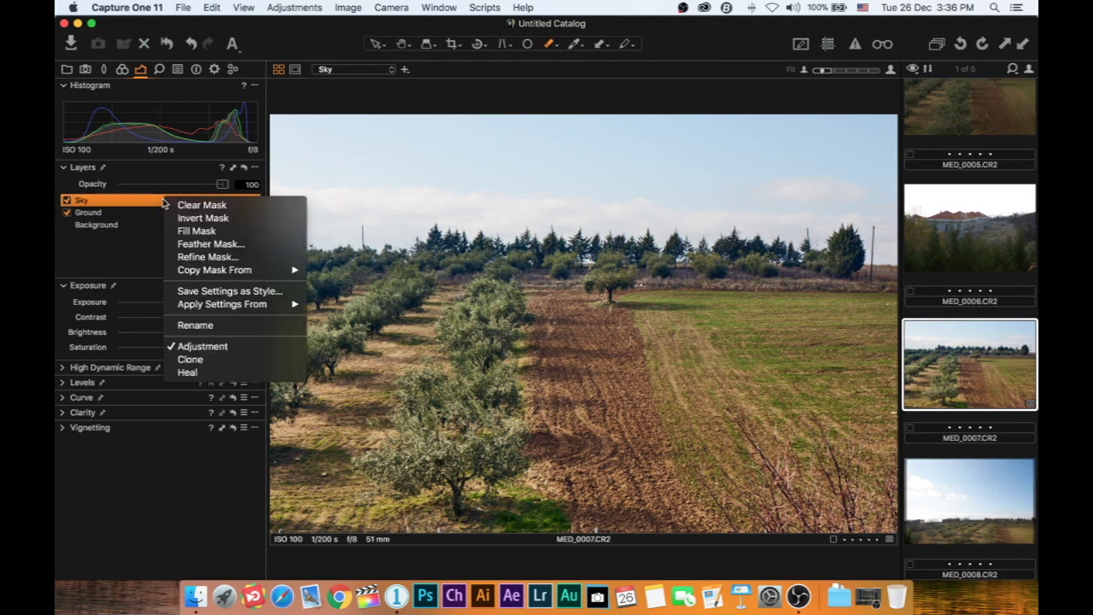
left_click(202, 218)
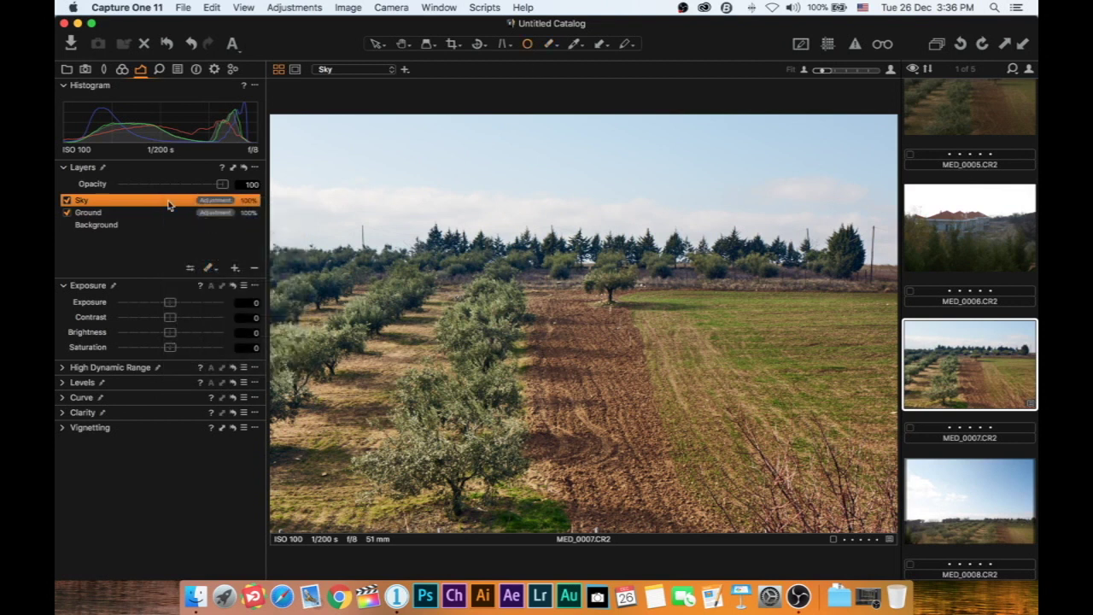
Always display the mask and compare the Sky layer's mask with the Ground layer's.
left_click(549, 44)
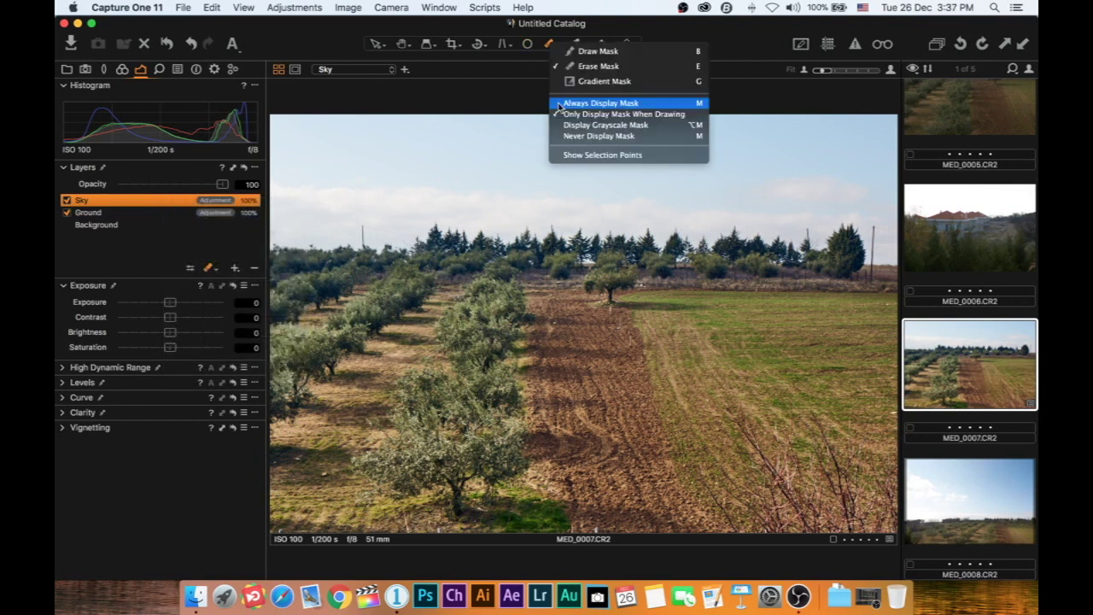
left_click(560, 104)
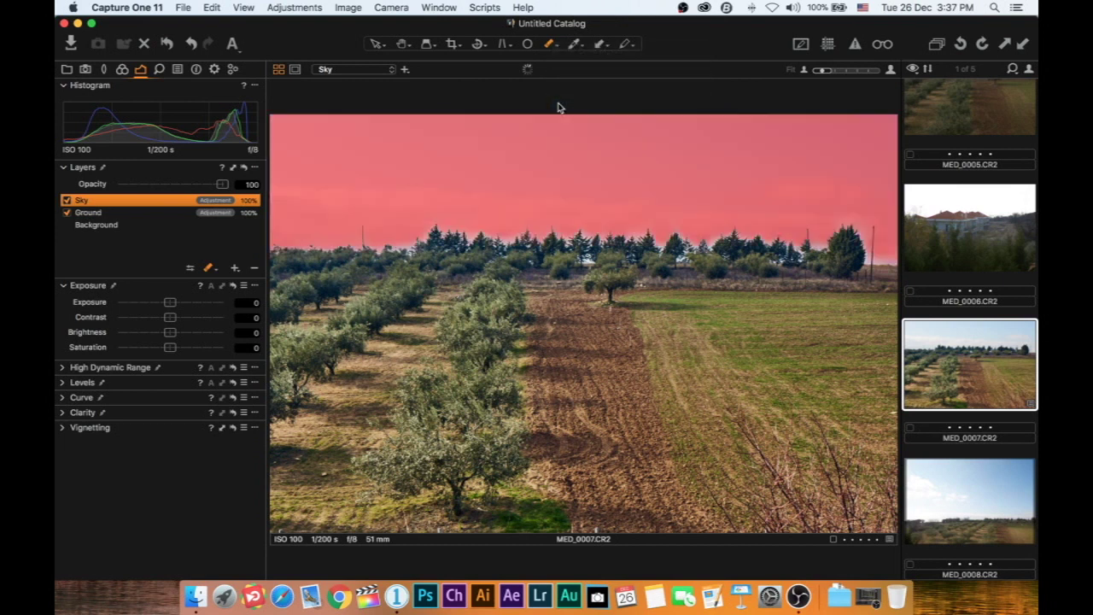
left_click(123, 215)
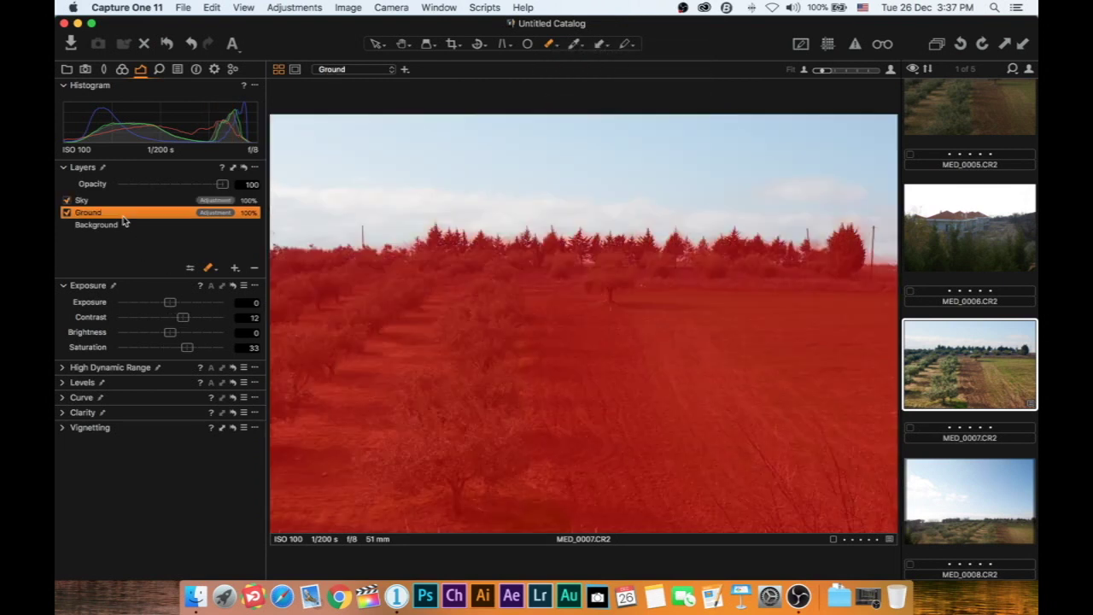
left_click(126, 202)
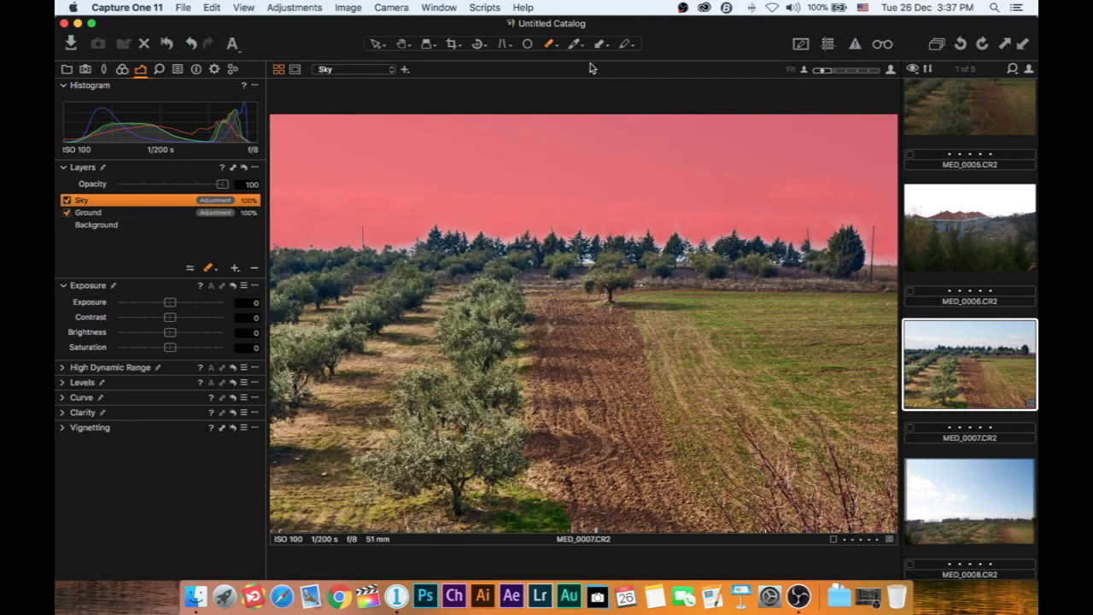
Display the mask only when drawing and set the Sky layer's High Dynamic Range Highlight to 76.
left_click(556, 48)
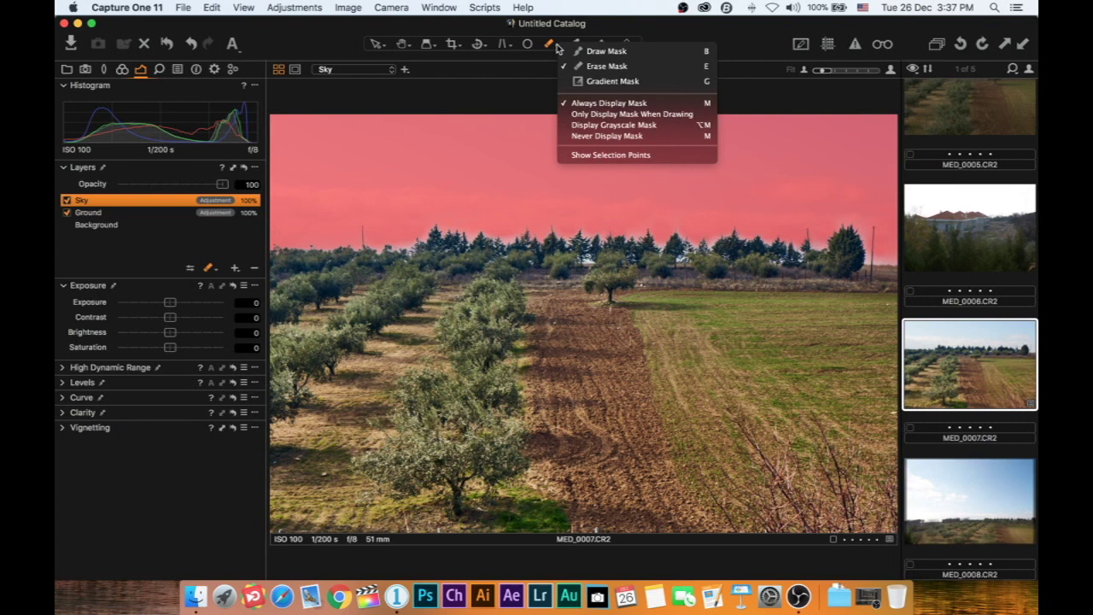
left_click(581, 115)
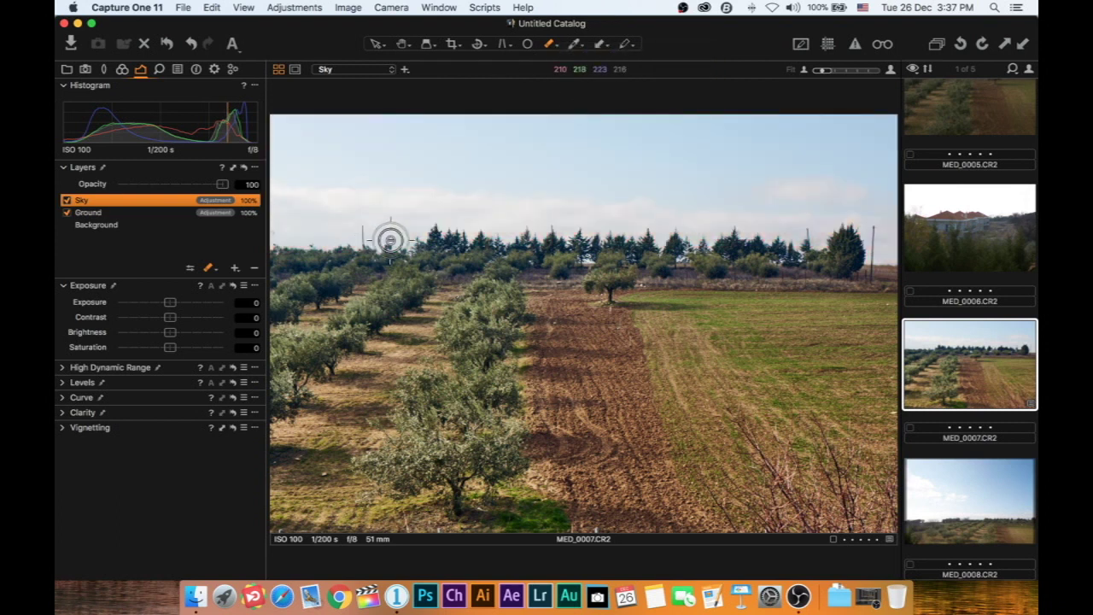
left_click(63, 368)
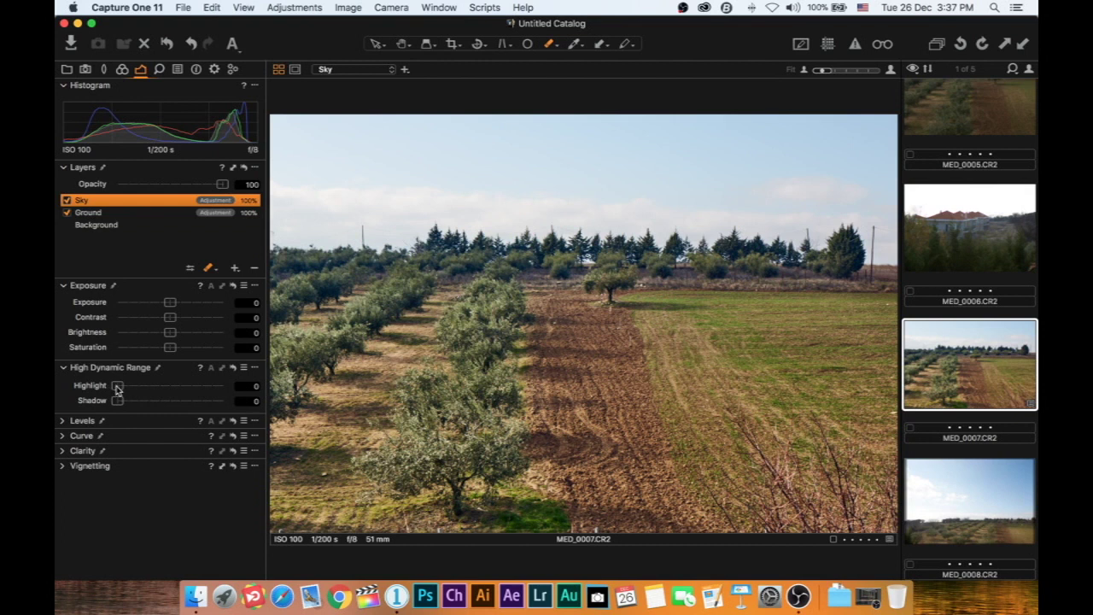
left_click_drag(117, 390, 188, 386)
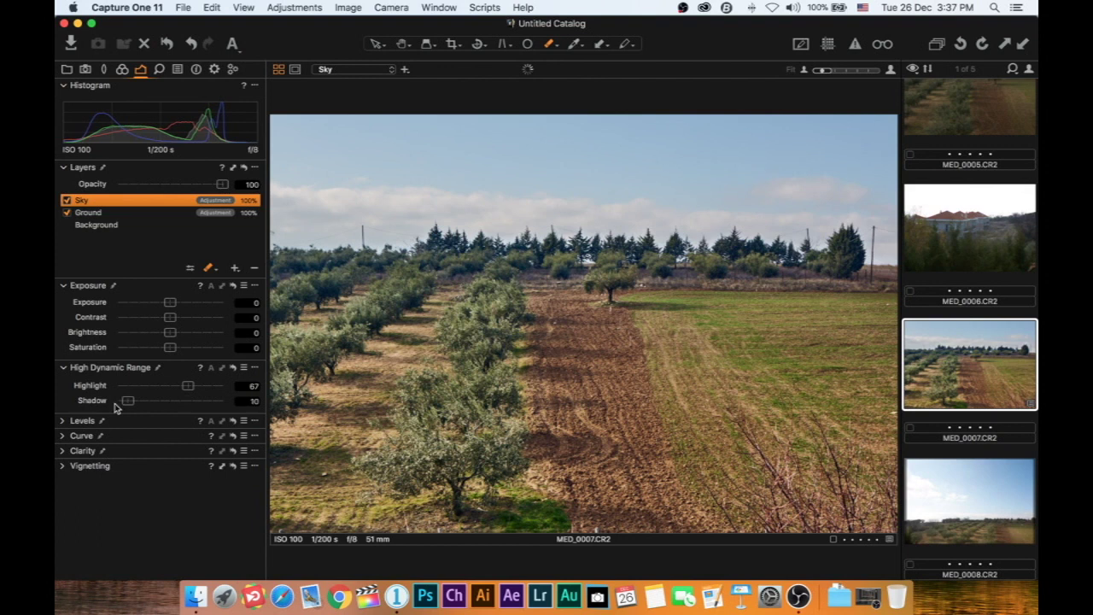
mouse_move(187, 390)
left_mouse_down()
mouse_move(220, 385)
mouse_move(176, 385)
mouse_move(196, 387)
left_mouse_up()
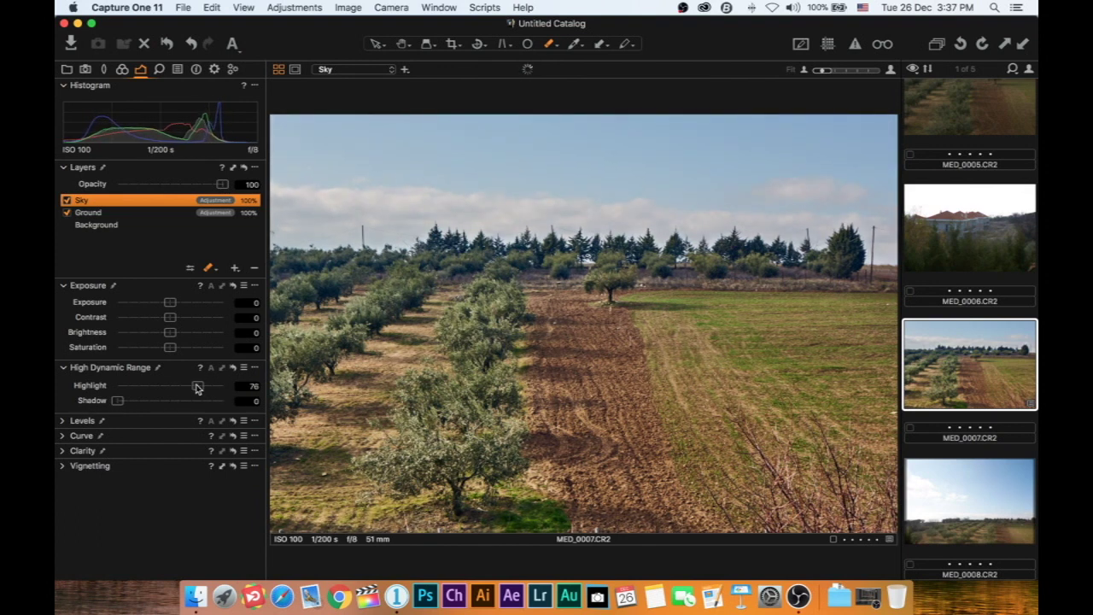
Set the Sky layer's Clarity to 79 using the Natural method.
left_click(63, 449)
left_click_drag(169, 485, 209, 492)
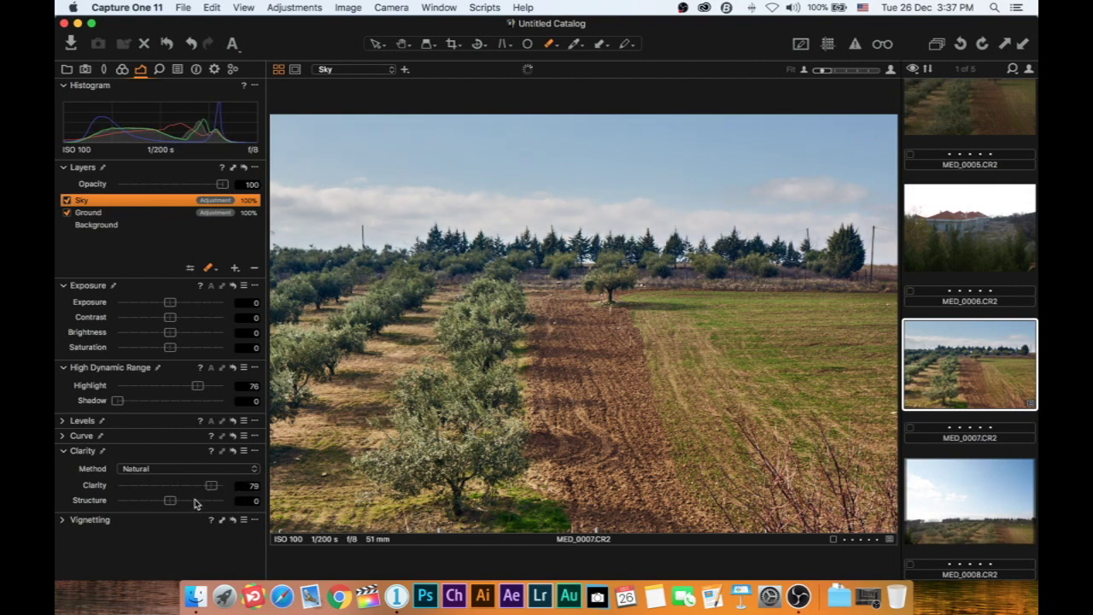
left_click(62, 451)
Lift the shadows of the Sky layer's RGB curve against a midtone anchor point and set Saturation to 51.
left_click(62, 435)
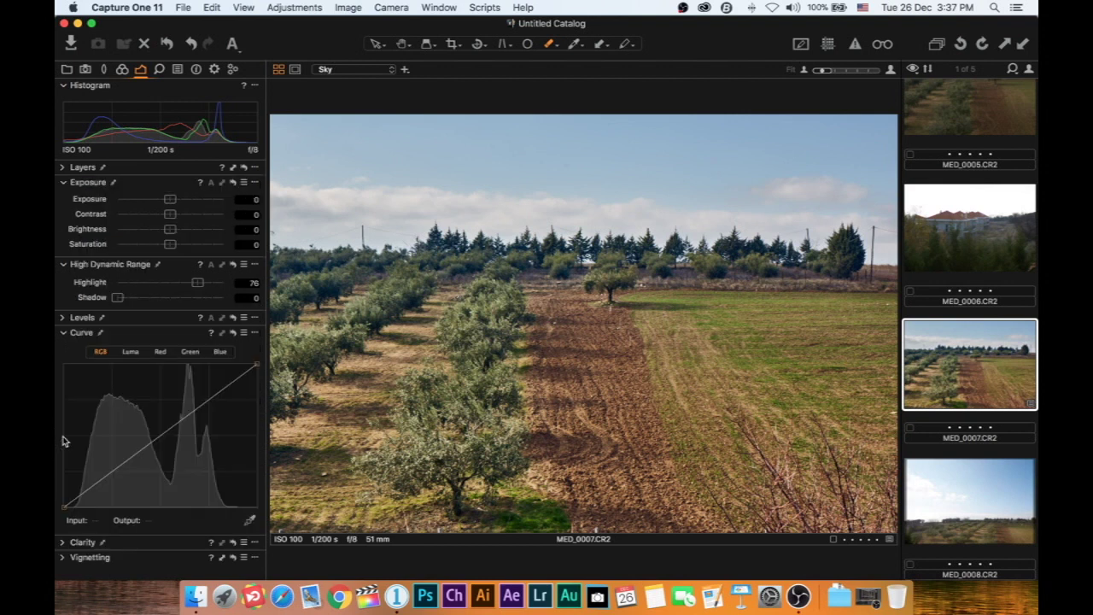
left_click(101, 479)
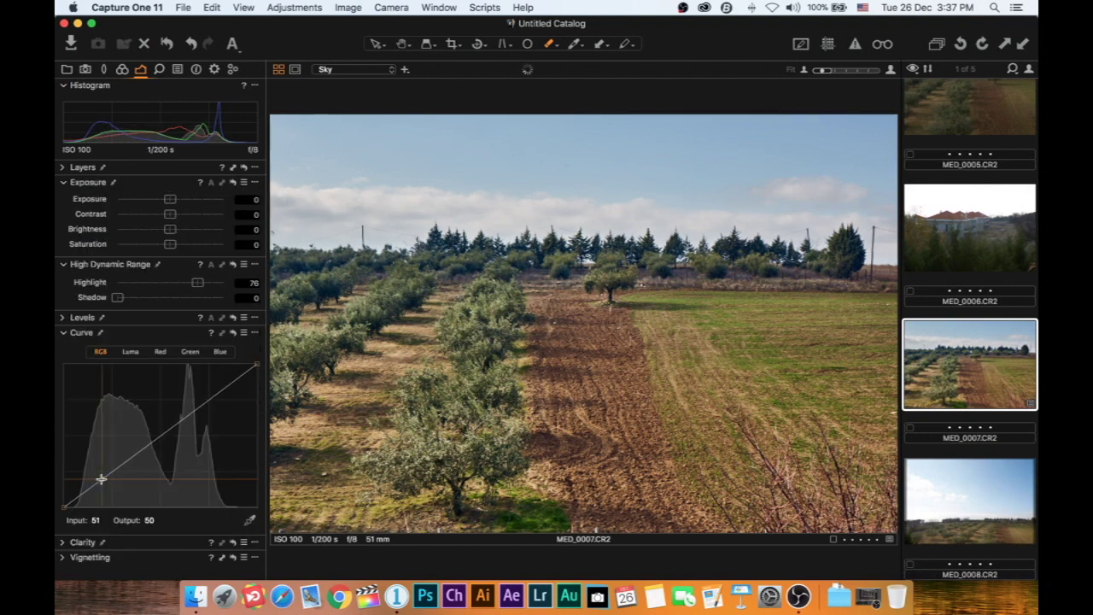
left_click(155, 442)
mouse_move(102, 479)
left_mouse_down()
mouse_move(114, 483)
mouse_move(102, 450)
mouse_move(103, 468)
left_mouse_up()
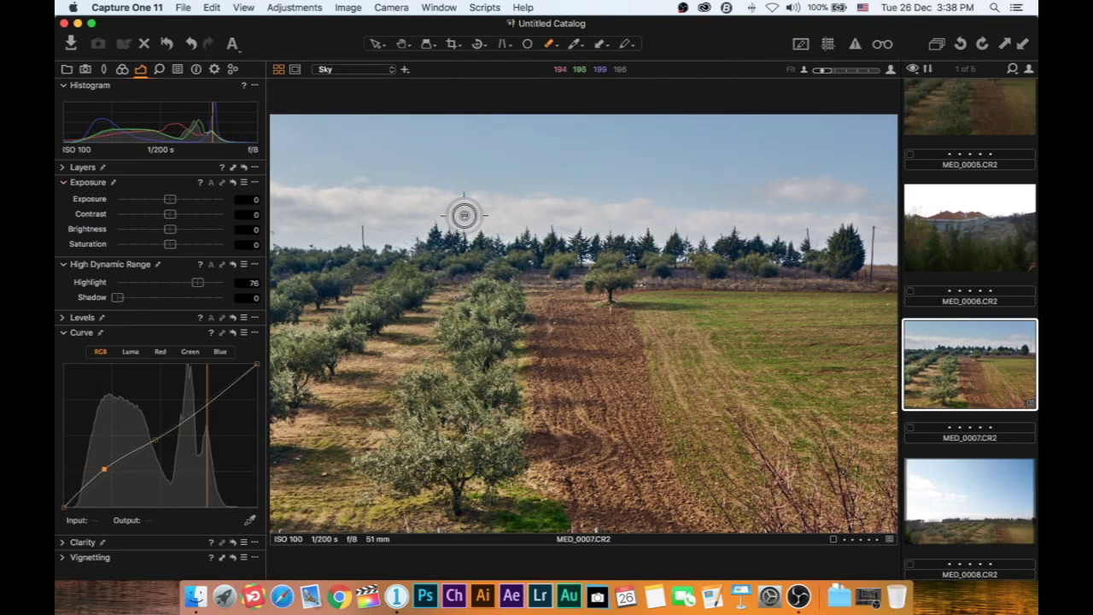
left_click(66, 336)
left_click_drag(171, 348, 196, 351)
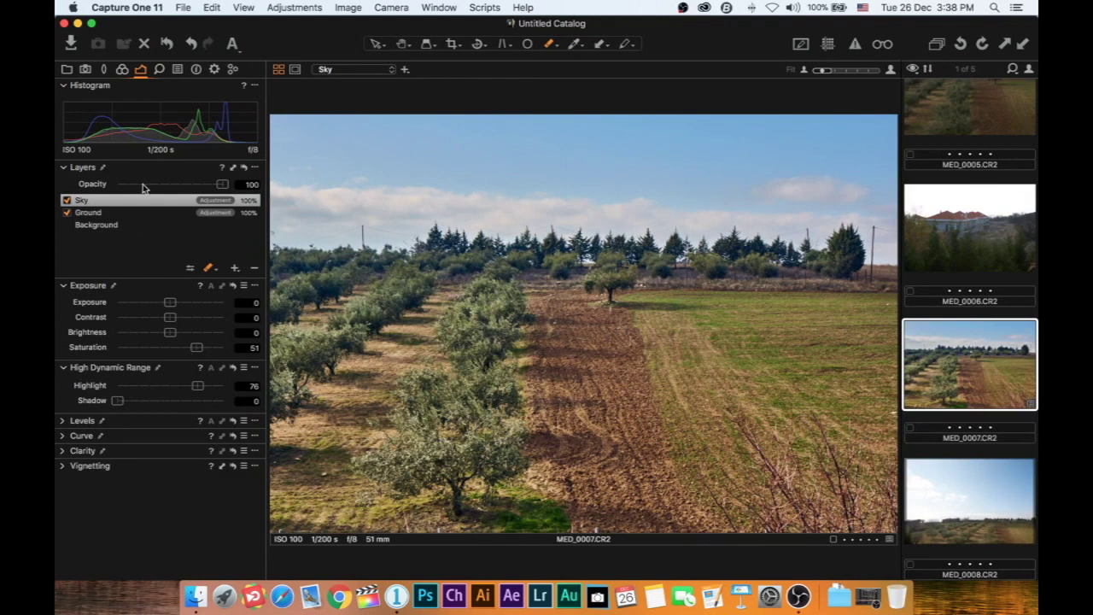
Shift the Sky layer's highlight color balance toward blue and darken its highlights slightly.
left_click(122, 70)
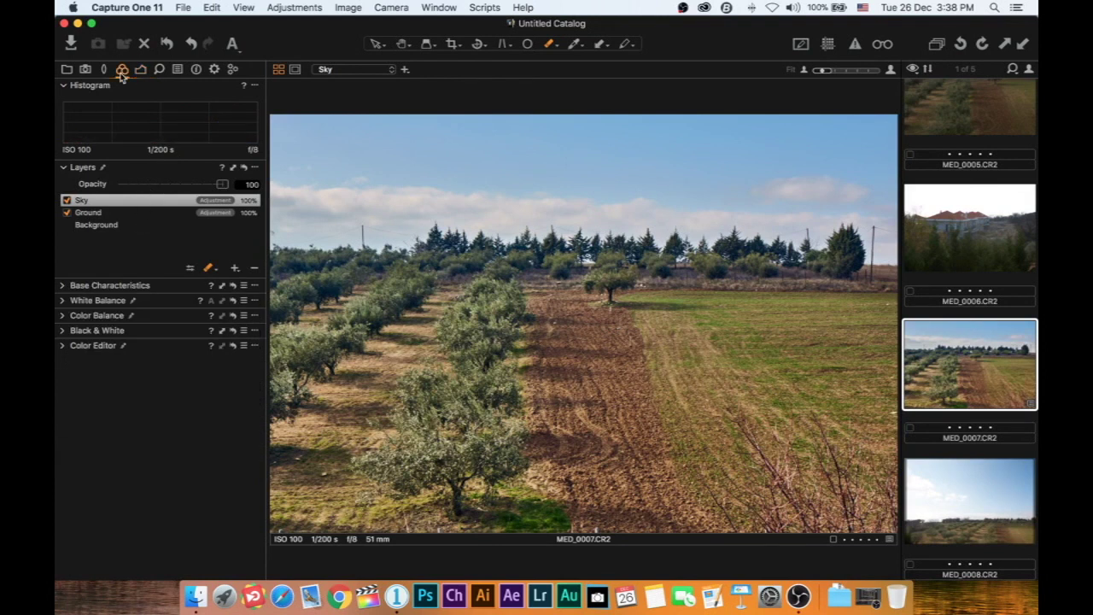
left_click(63, 315)
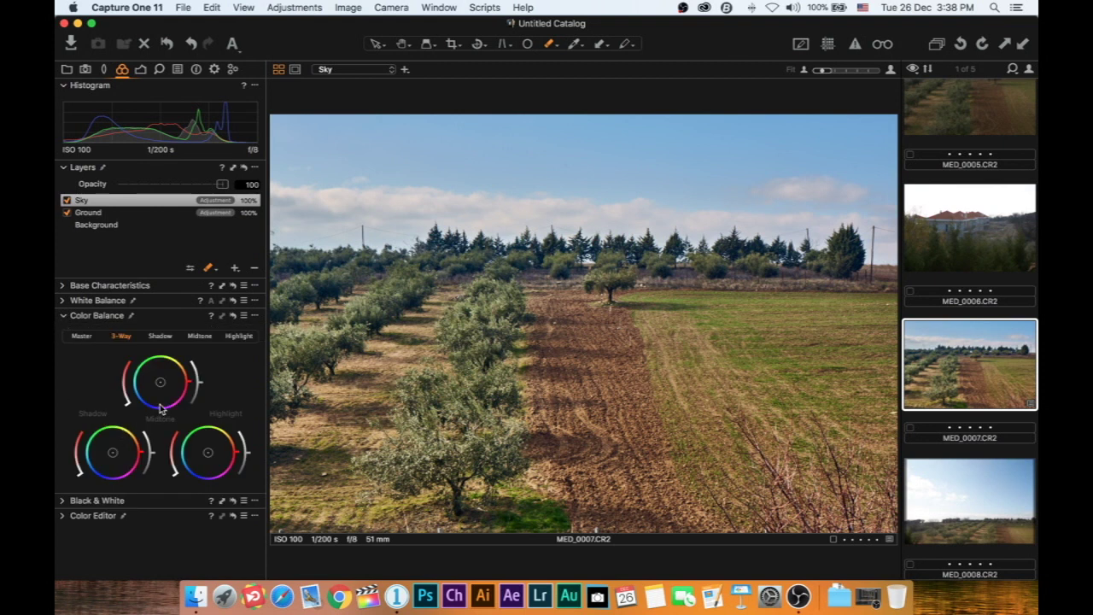
left_click_drag(207, 453, 198, 462)
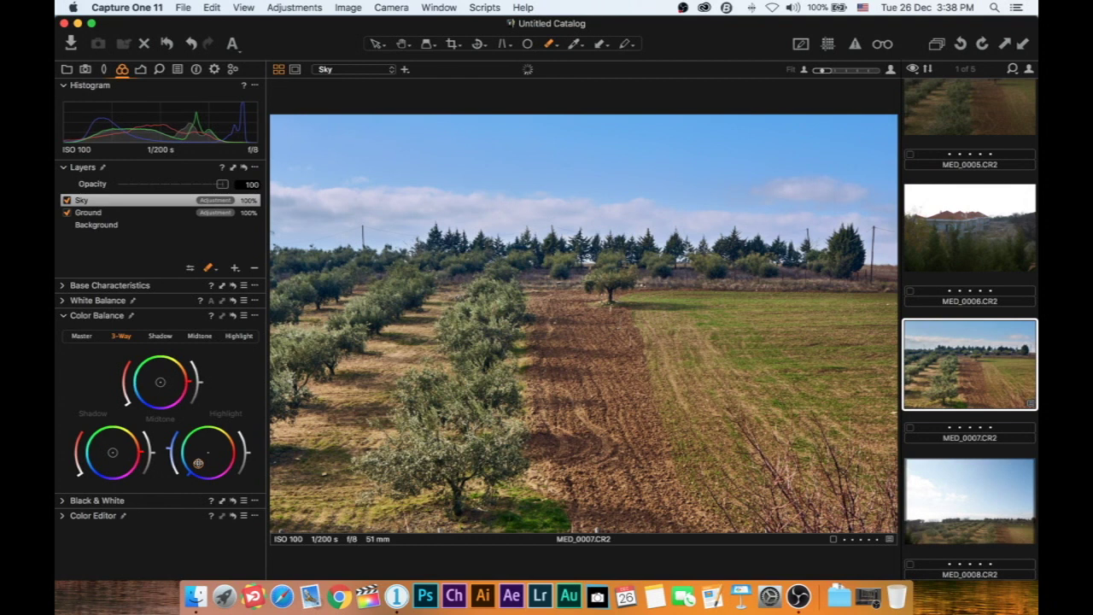
left_click_drag(245, 470, 249, 466)
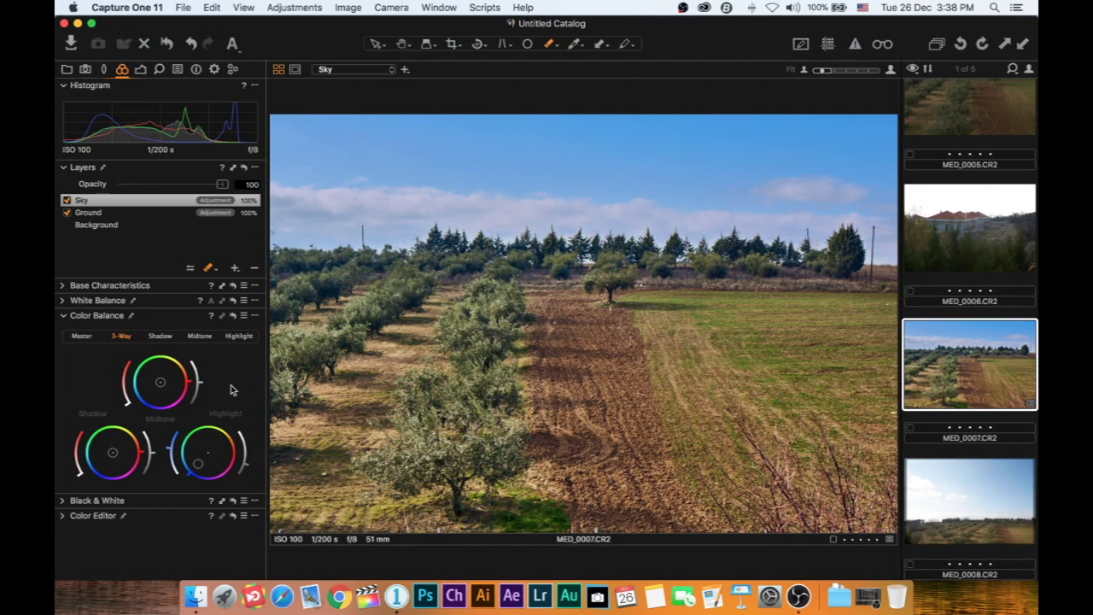
Switch the Sky and Ground layers off and on to compare the photo with and without the adjustments.
left_click(67, 199)
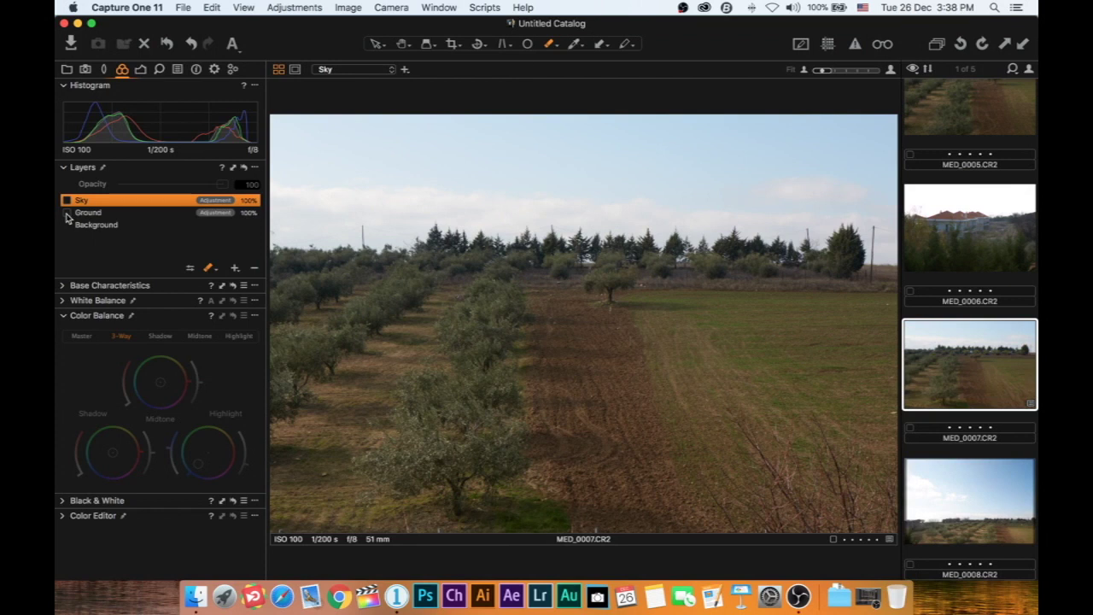
left_click(66, 212)
left_click(66, 199)
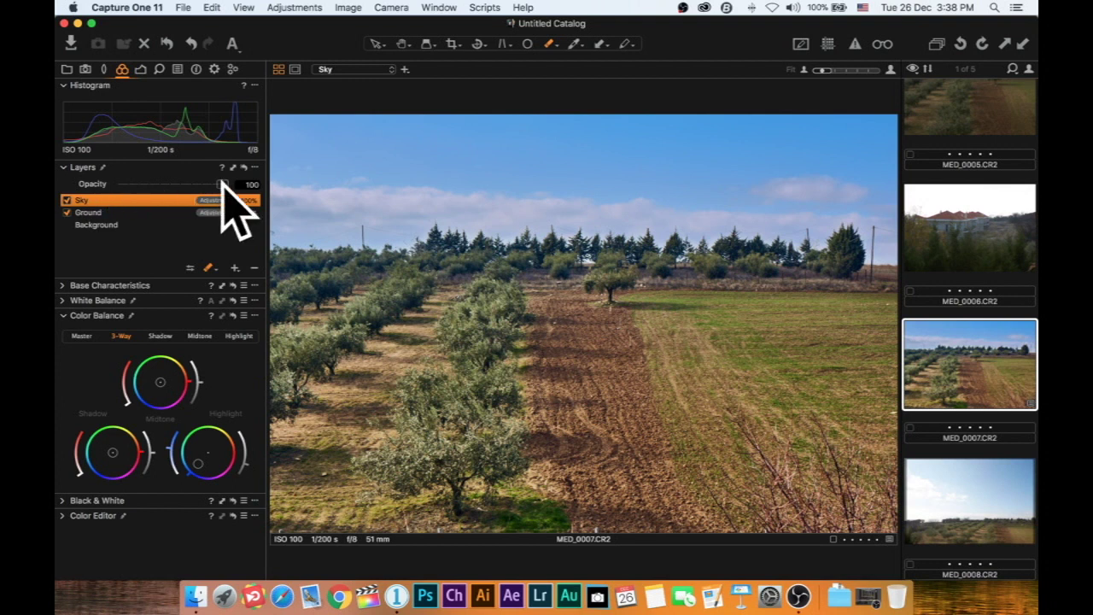
Try different opacities on the Sky and Ground layers, returning each to 100.
mouse_move(221, 185)
left_mouse_down()
mouse_move(108, 182)
mouse_move(228, 190)
left_mouse_up()
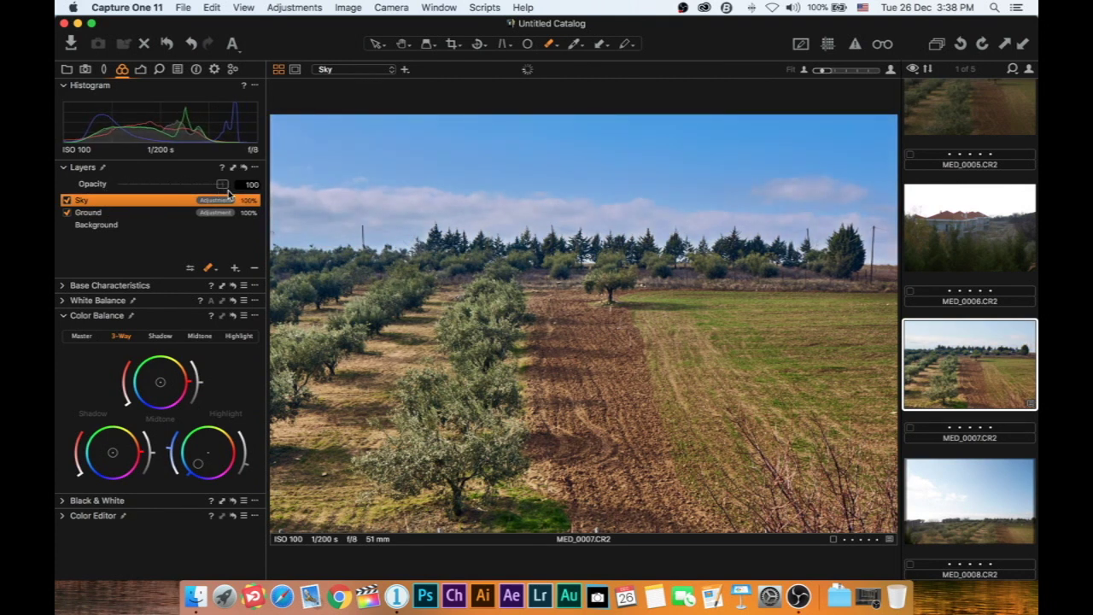
left_click(140, 214)
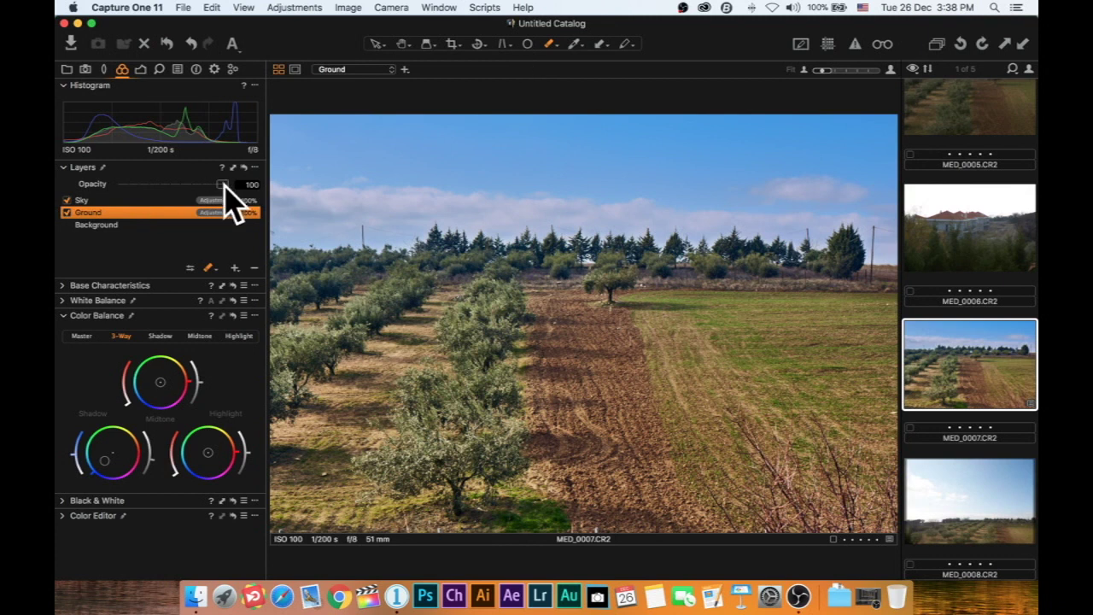
mouse_move(222, 185)
left_mouse_down()
mouse_move(109, 183)
mouse_move(238, 190)
left_mouse_up()
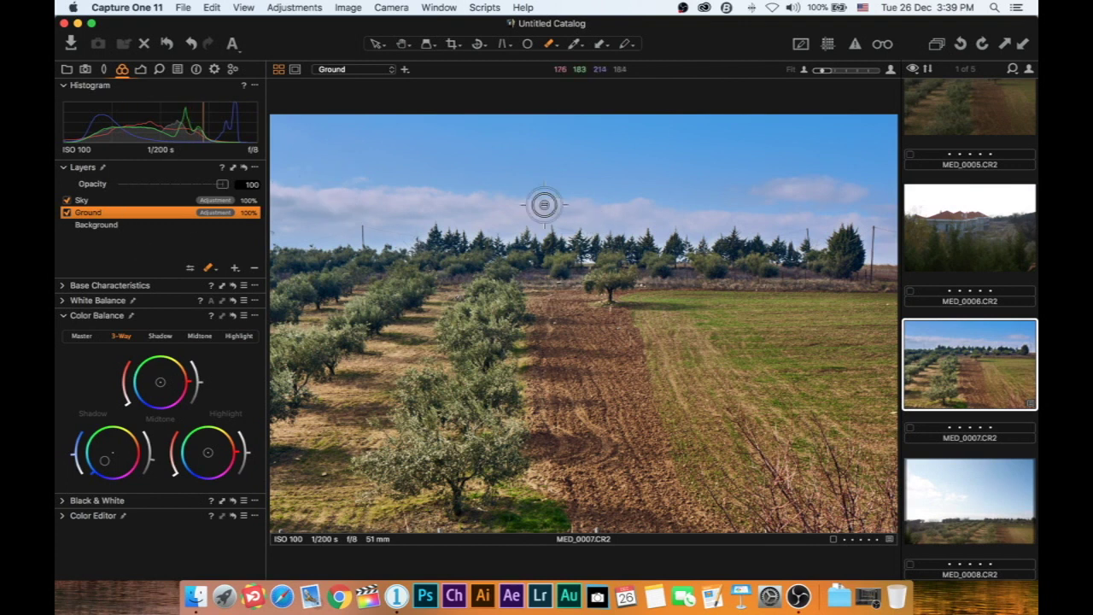
Review the variant export settings for the photo and close them without exporting.
left_click(184, 8)
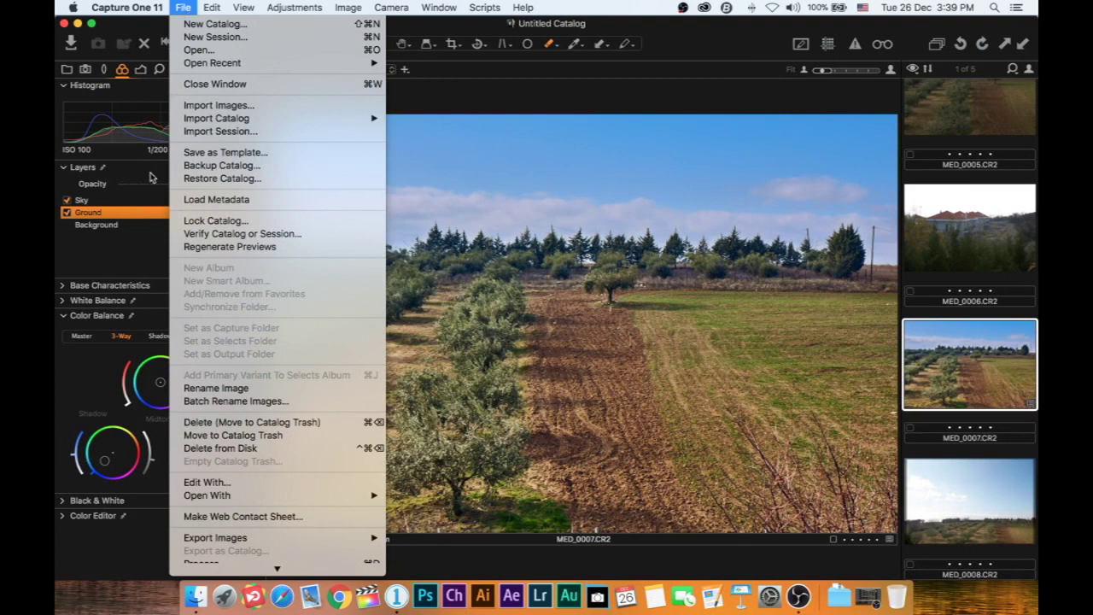
mouse_move(310, 543)
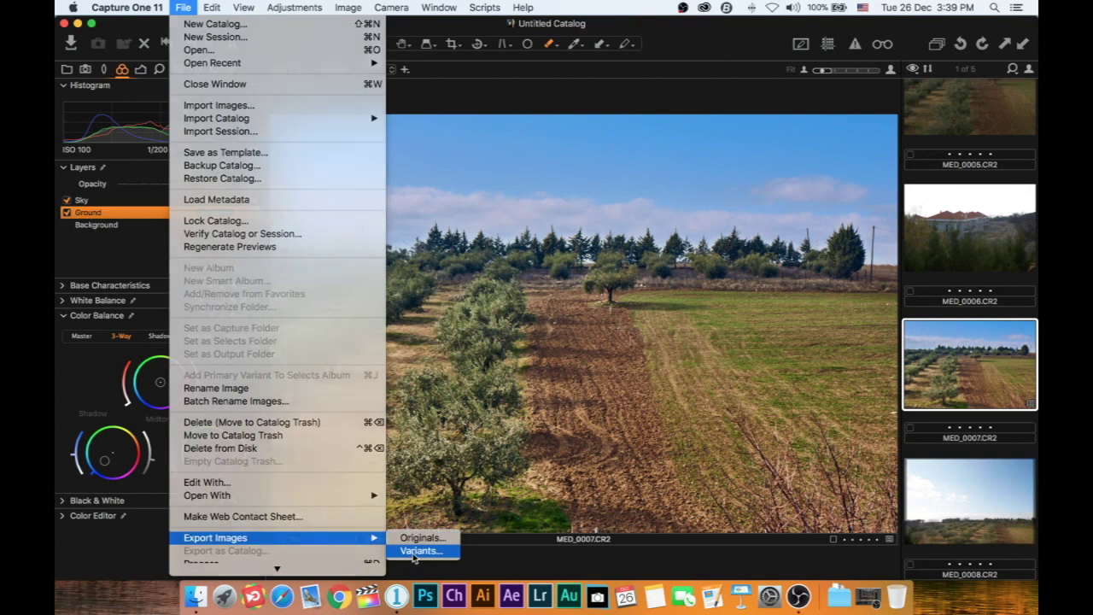
left_click(419, 551)
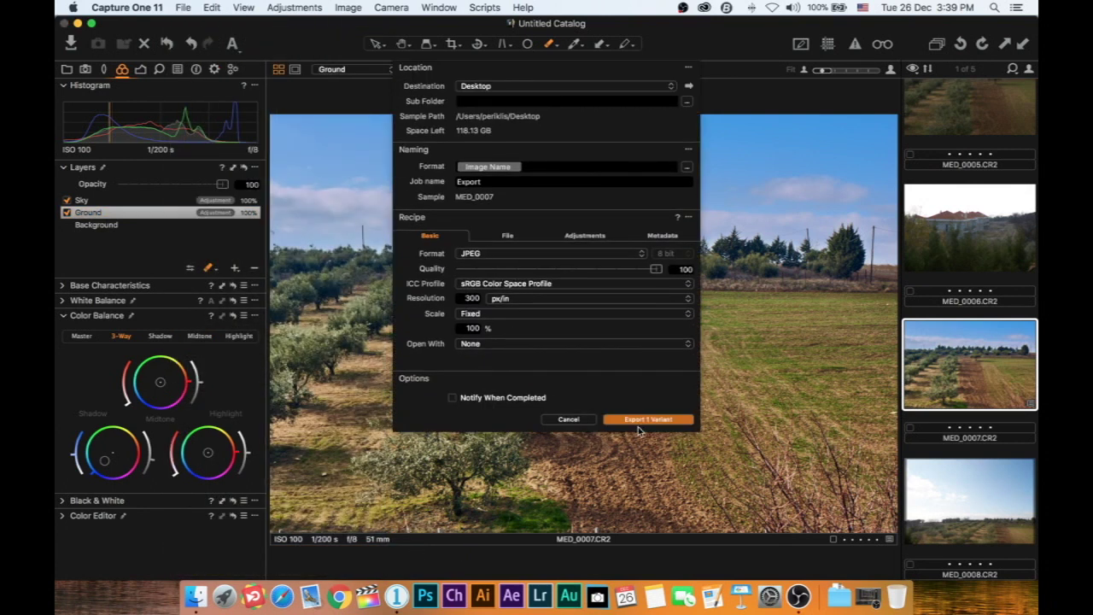
left_click(569, 421)
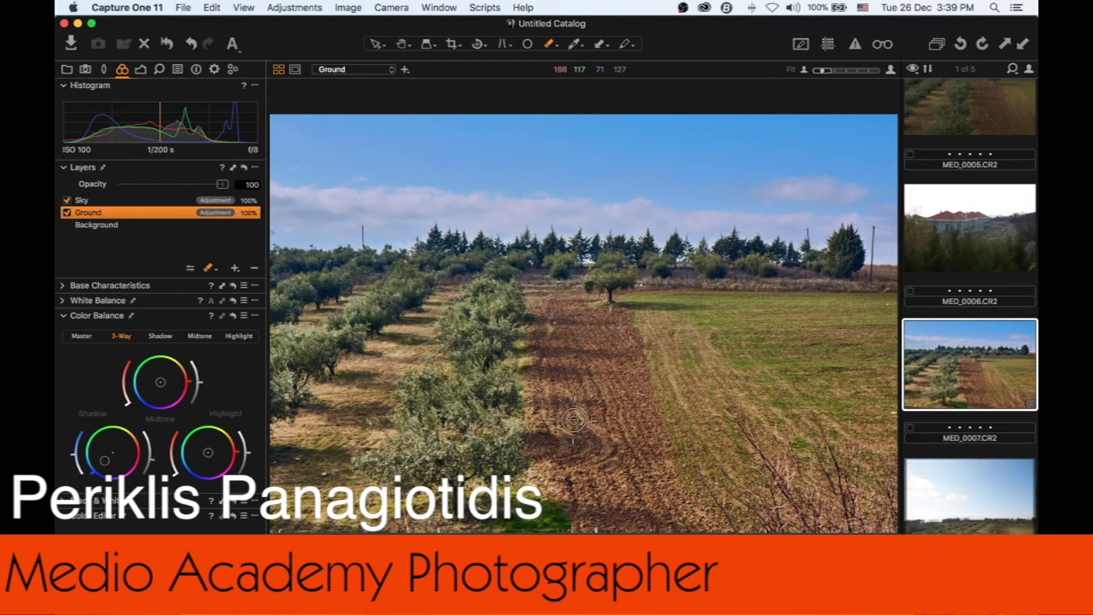